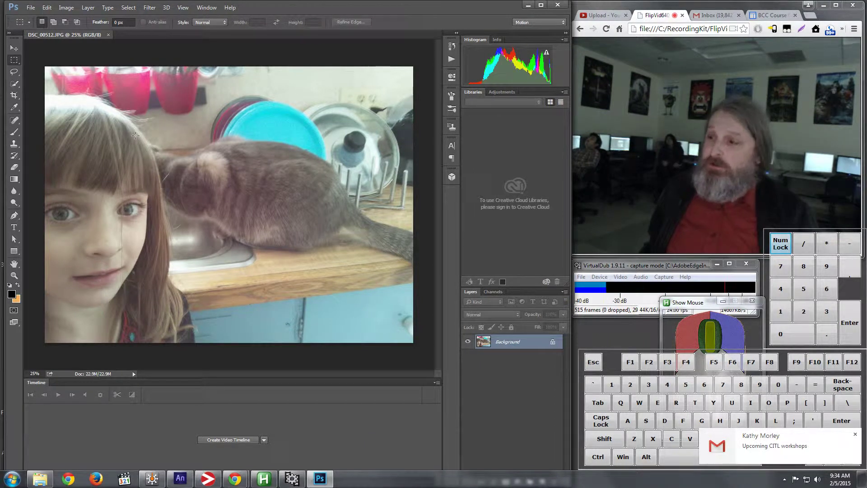
Step: Trace a closed Pen tool path around the girl's head and shoulders, continuing just outside the photo's left and lower edges
left_click(15, 217)
left_click(40, 94)
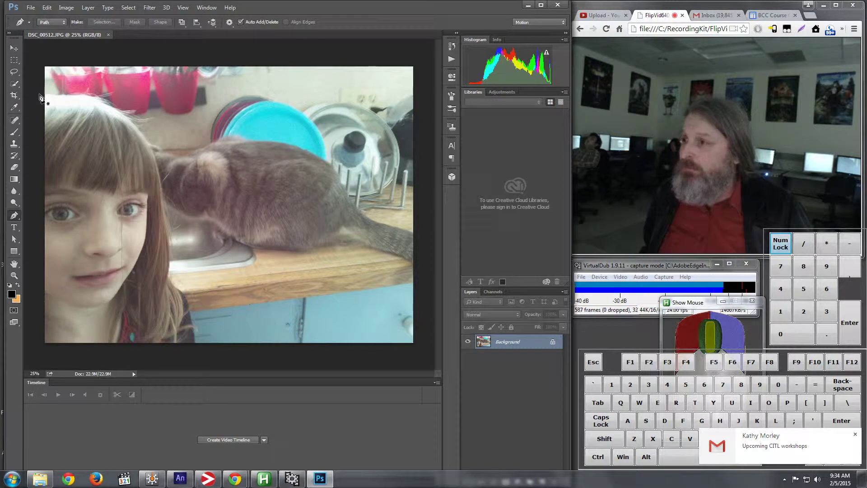
left_click(74, 95)
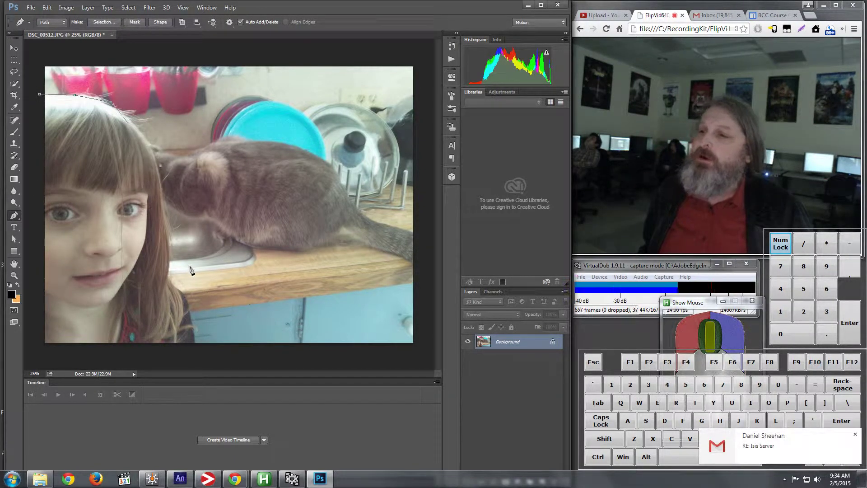
left_click(169, 277)
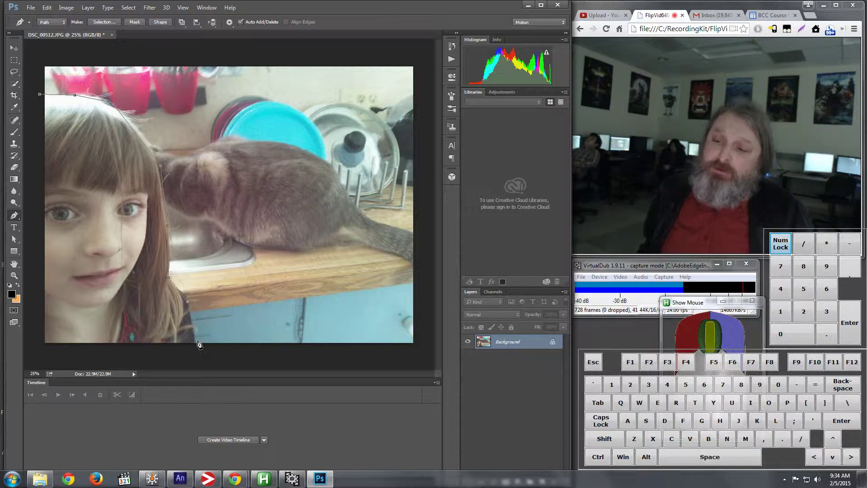
left_click(193, 354)
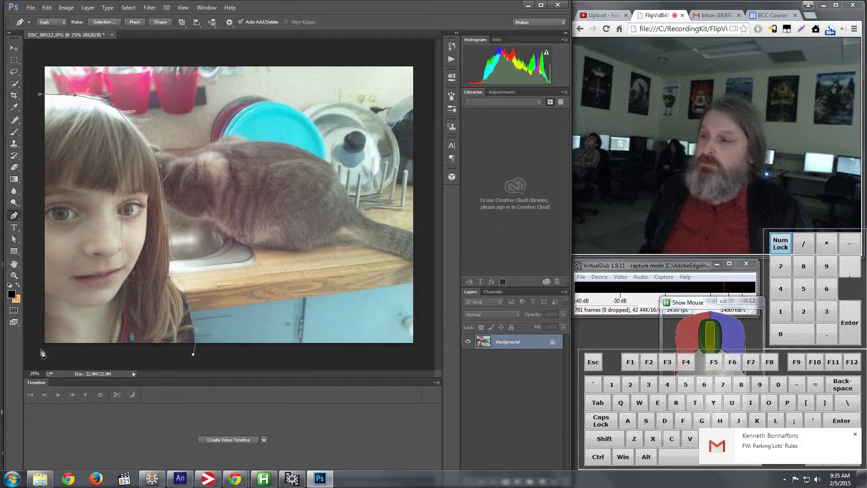
left_click(39, 350)
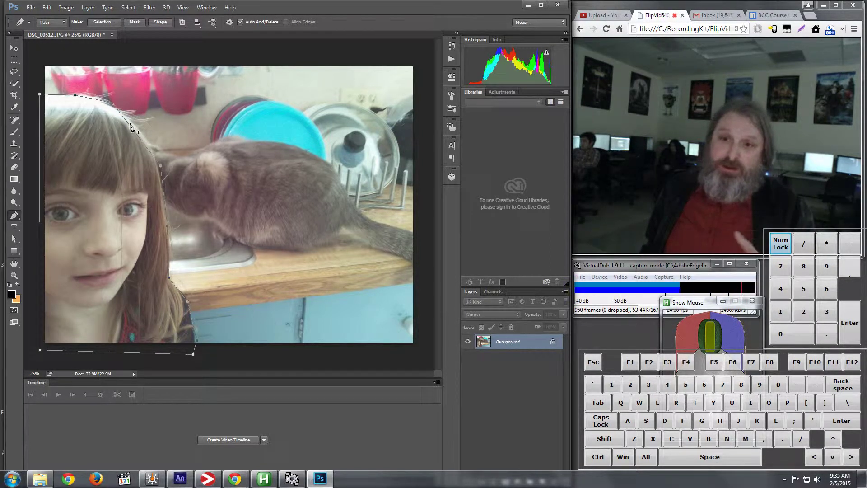
Step: Open all the PNG files from bkg.png through Sophia1.png in the SophiaCat images folder
left_click(33, 8)
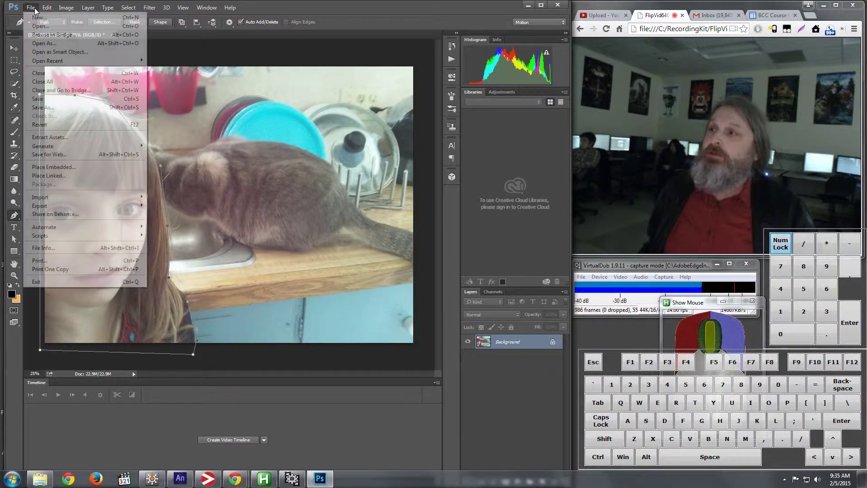
left_click(39, 27)
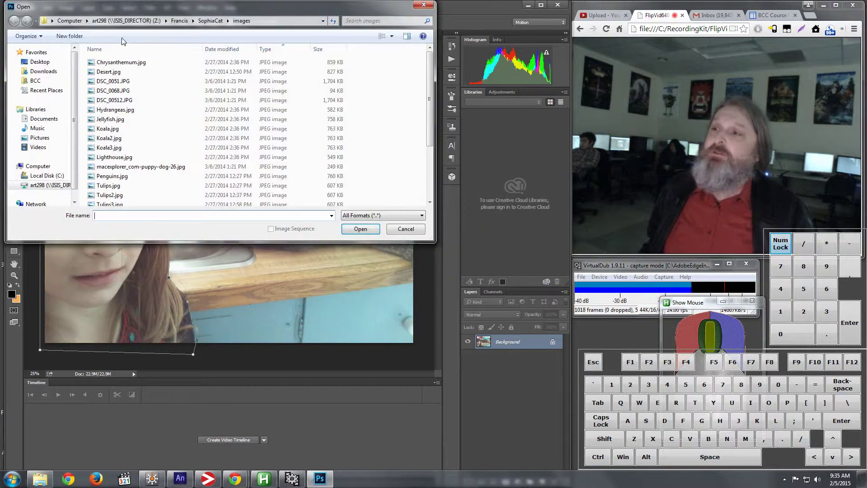
scroll(150, 156, "down", 3)
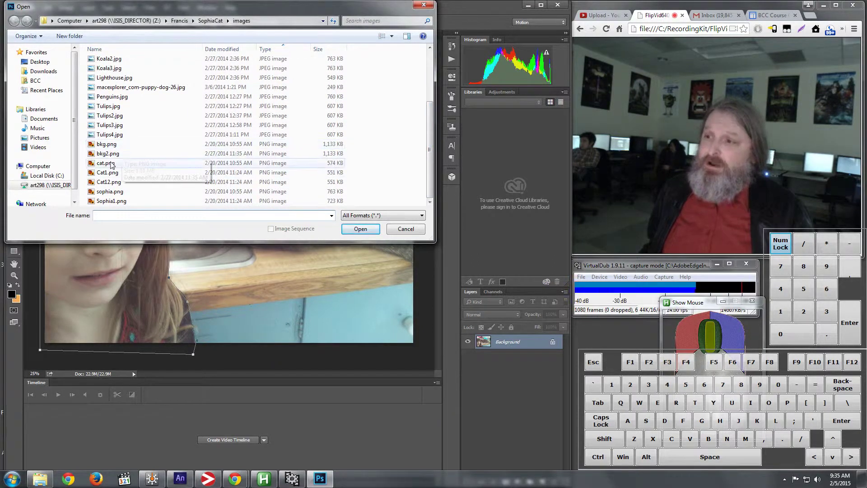
left_click(107, 144)
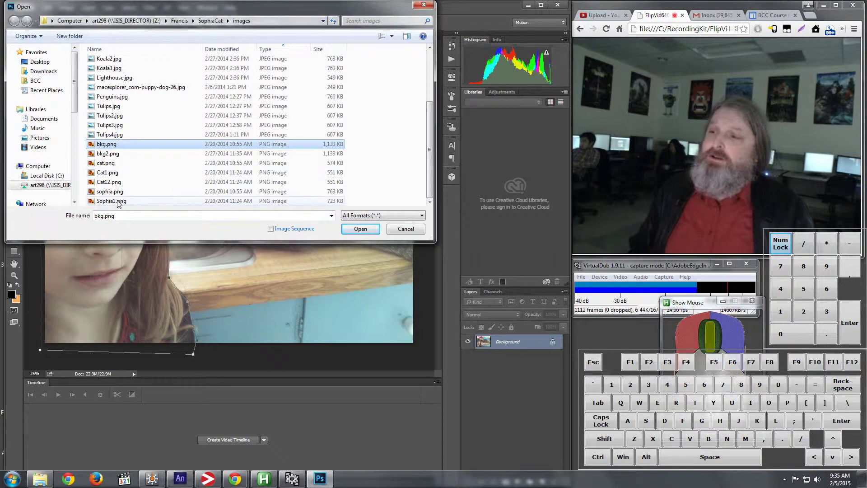
left_click(174, 202, "shift")
left_click(360, 229)
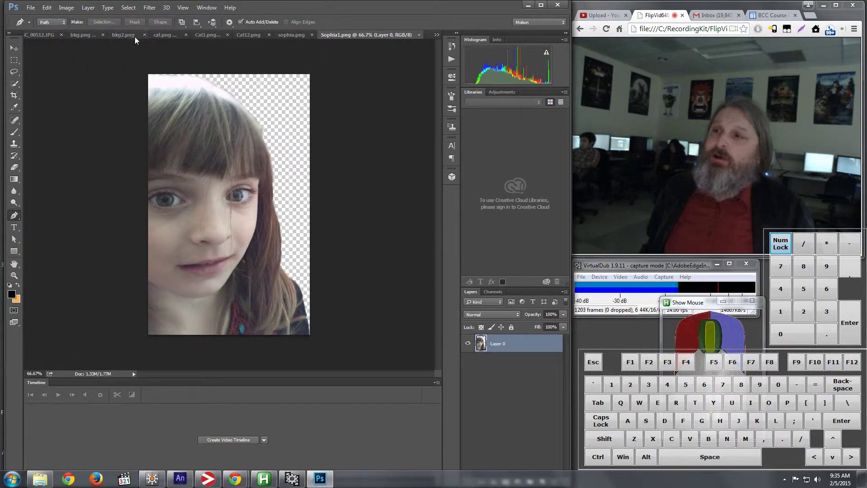
Step: Review the cut-out images bkg2.png, cat.png and sophia.png
left_click(129, 34)
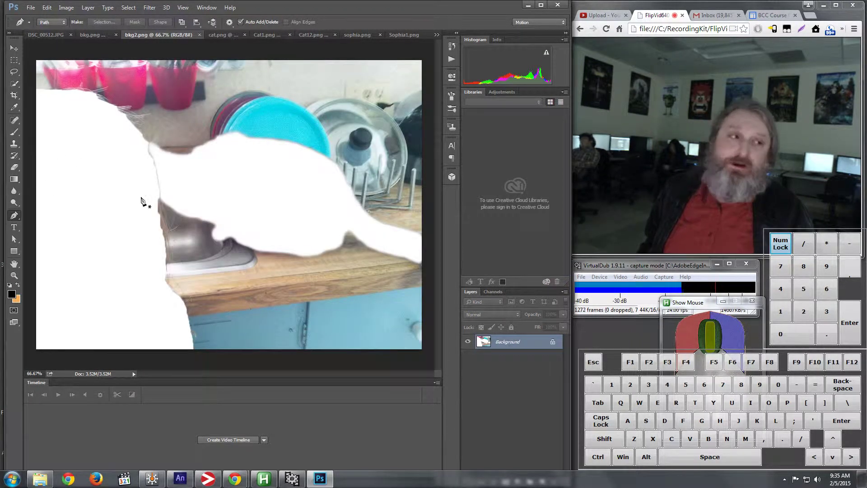
left_click(226, 35)
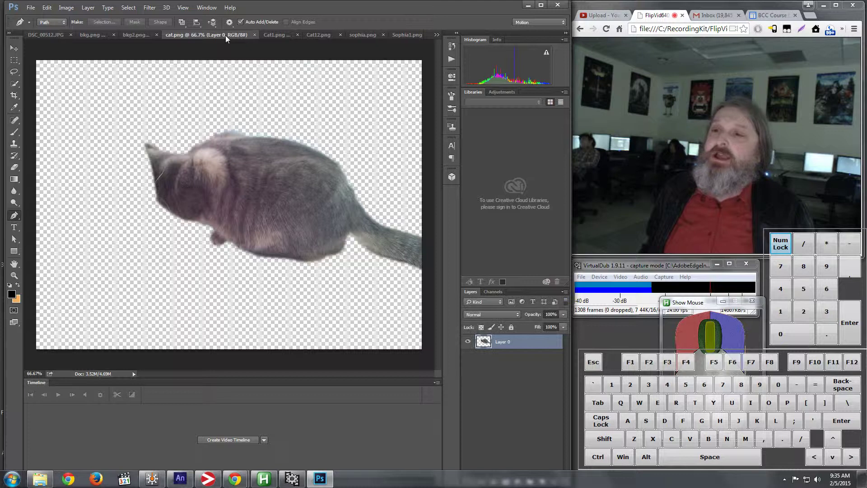
left_click(363, 35)
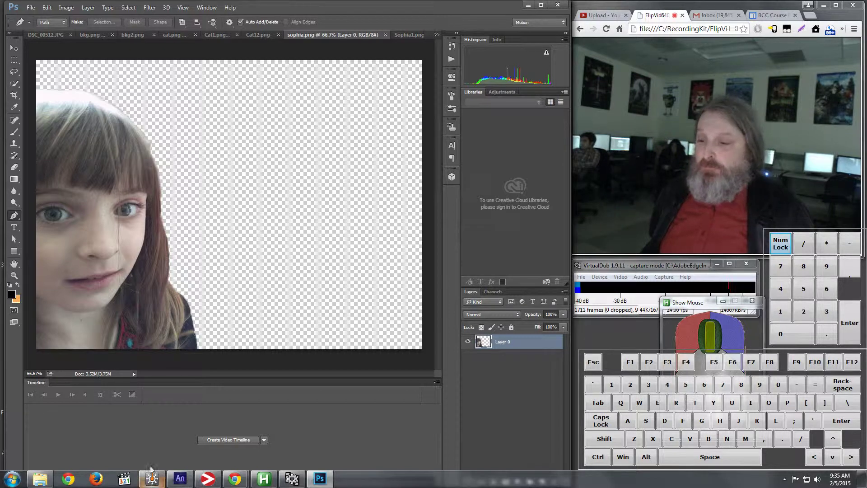
Step: Switch to Adobe Edge Animate and create a new composition
left_click(180, 479)
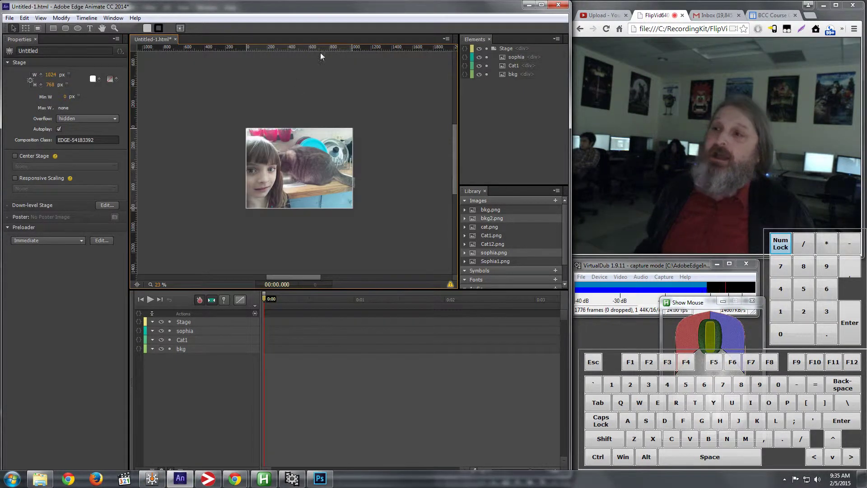
left_click(9, 20)
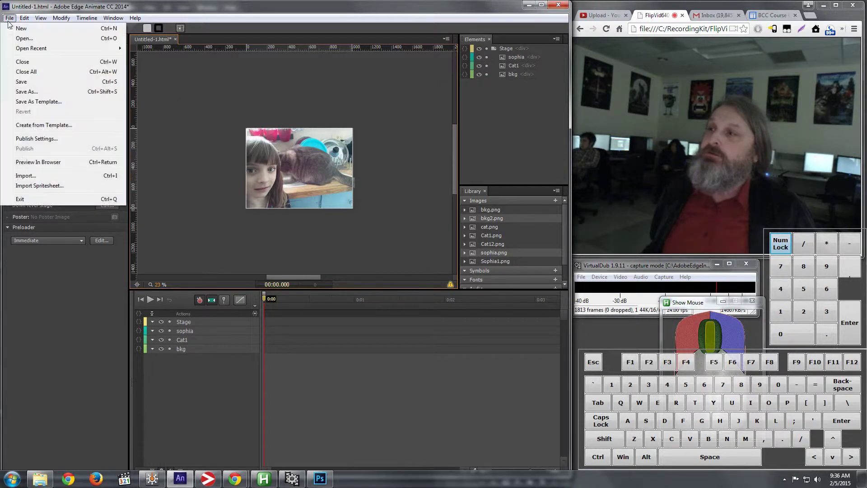
left_click(15, 30)
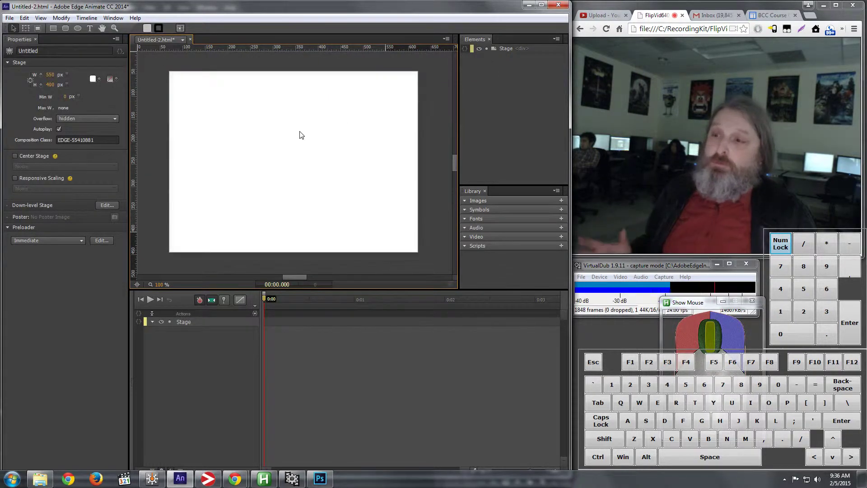
Step: Set the stage size to 1024 px wide and 768 px high
left_click(48, 75)
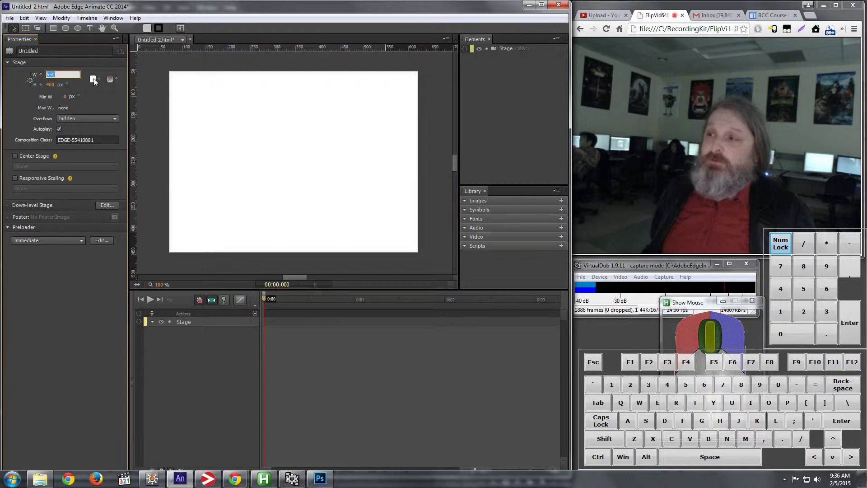
type("10")
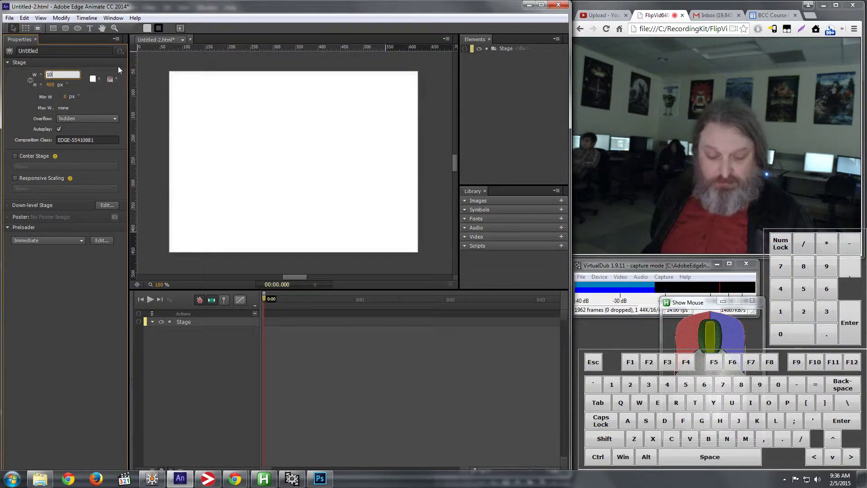
type("24")
left_click(50, 85)
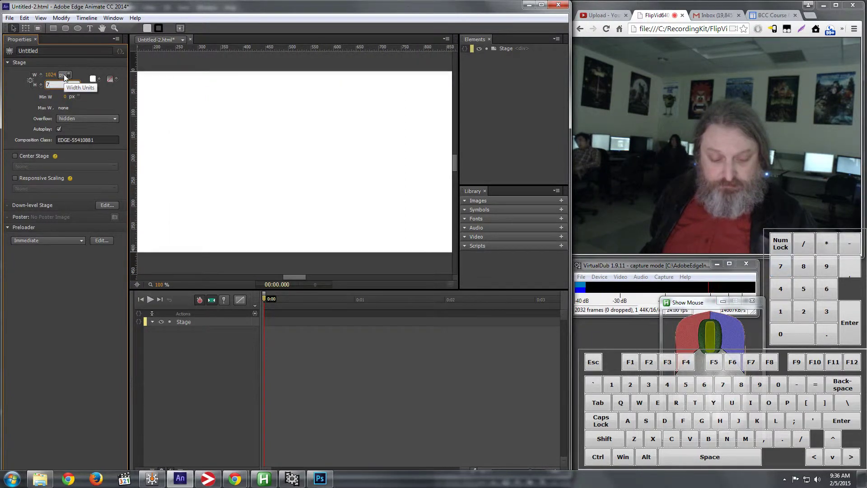
key("Return")
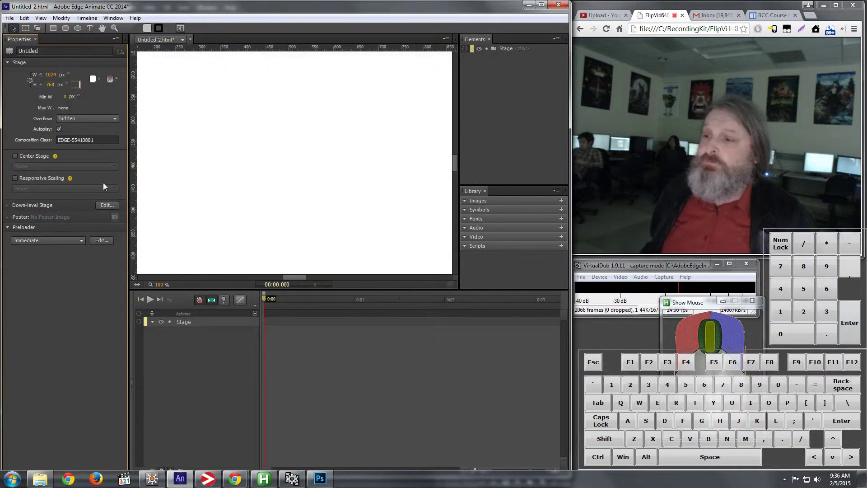
Step: Import bkg.png, cat.png and sophia.png into the library images
left_click_drag(160, 285, 280, 266)
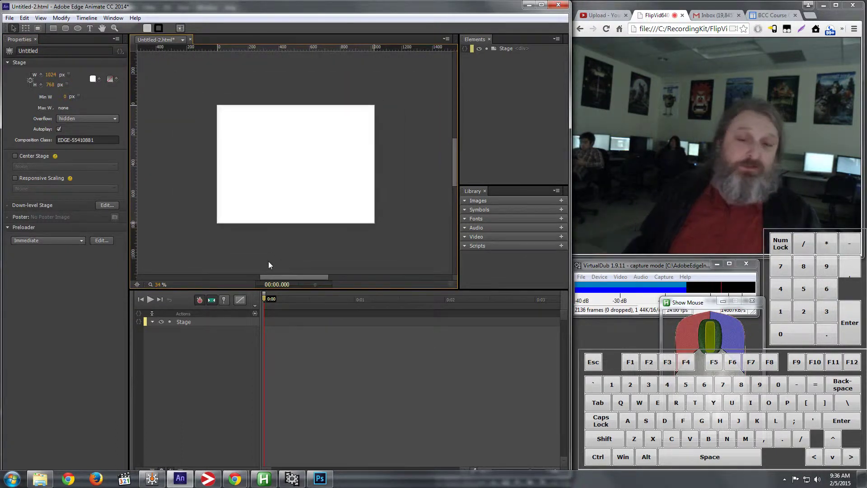
left_click(560, 201)
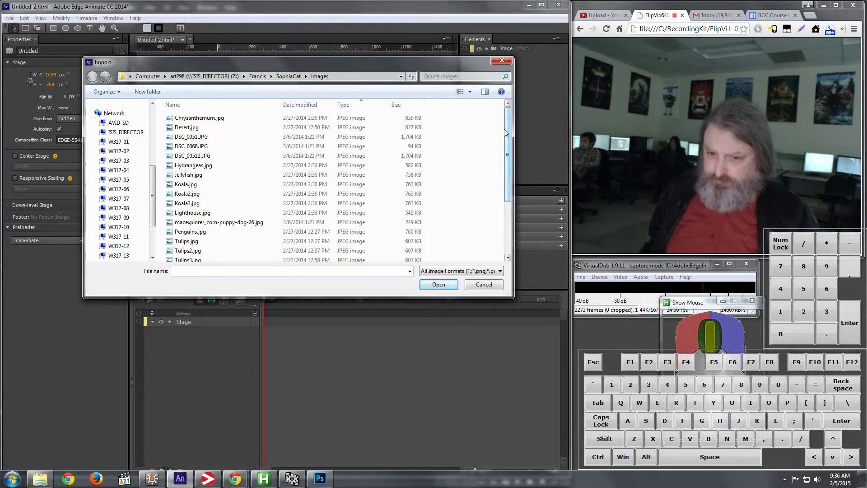
left_click_drag(506, 131, 506, 183)
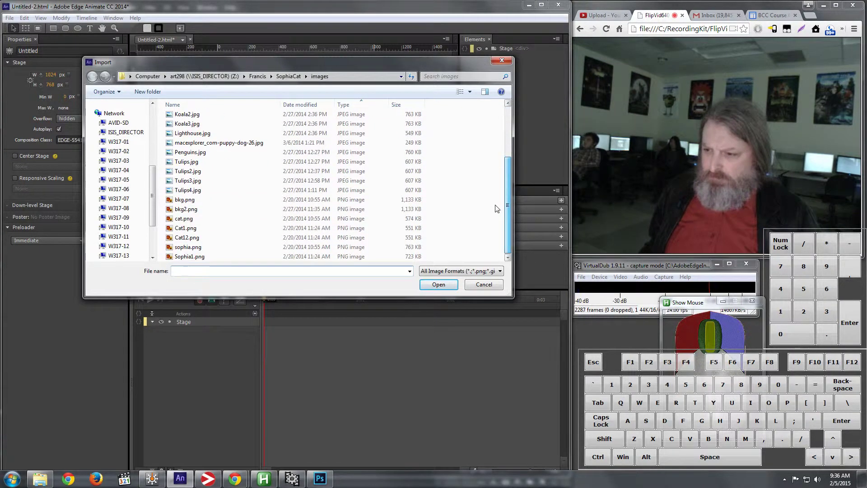
left_click(194, 203)
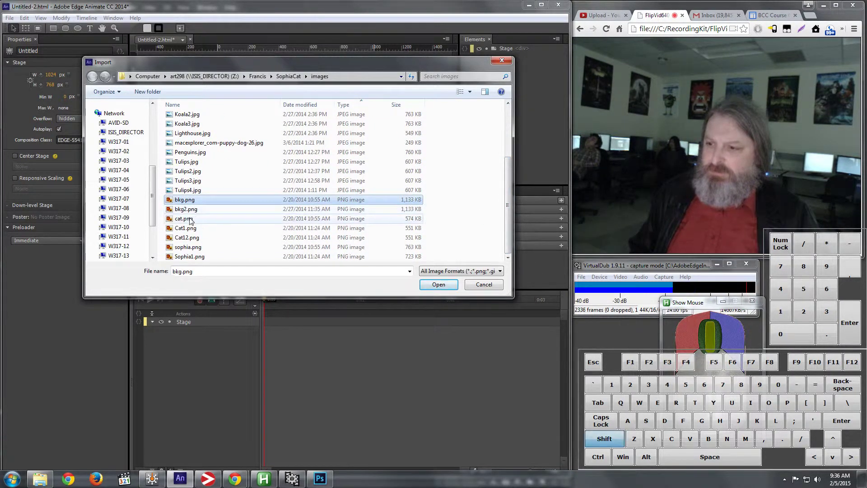
left_click(190, 219, "ctrl")
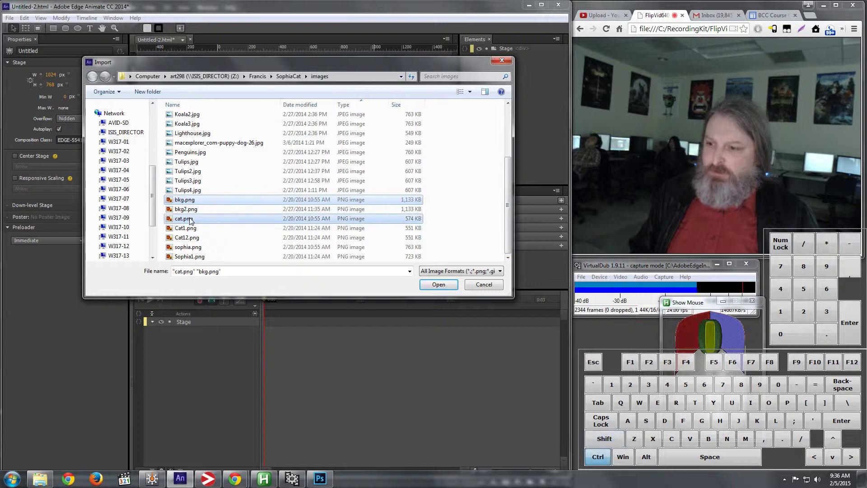
left_click(197, 247, "ctrl")
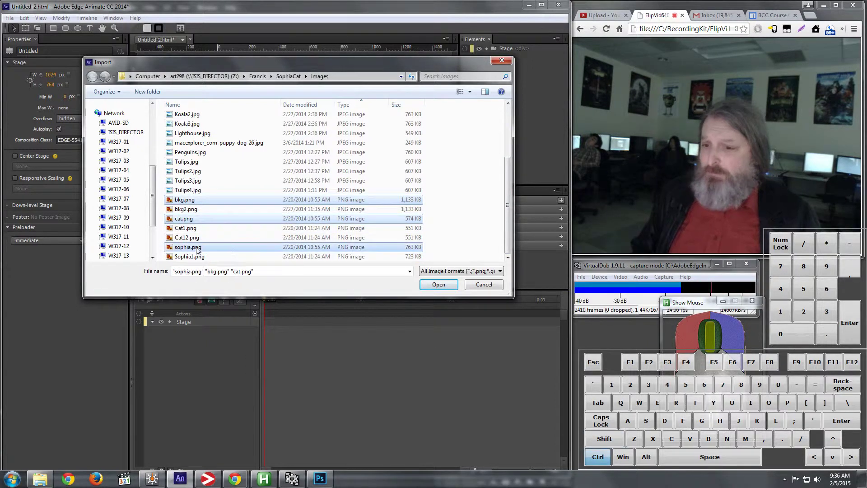
left_click(438, 285)
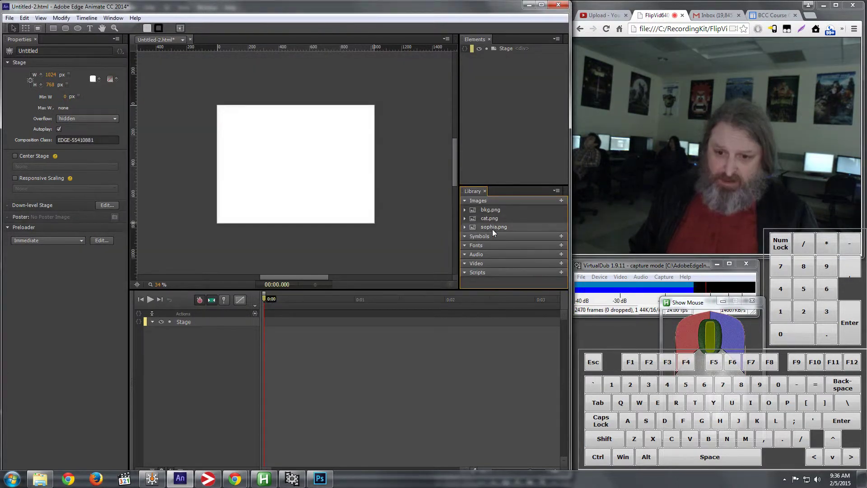
Step: Place bkg.png on the stage against its lower-left corner and scale it to about 1041 × 781 px
left_click_drag(492, 210, 262, 157)
left_click_drag(399, 230, 354, 149)
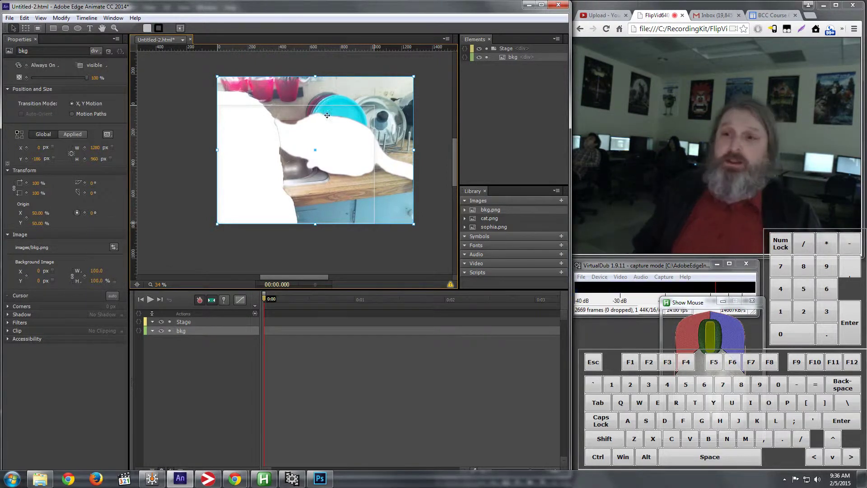
left_click_drag(415, 76, 363, 103)
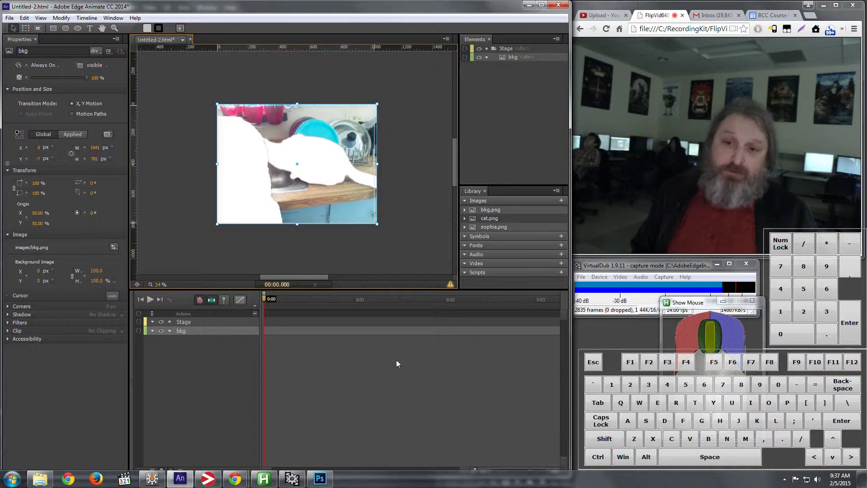
Step: Place cat.png over the white cat-shaped gap in the background and scale it to about 1102 × 810 px
left_click(496, 220)
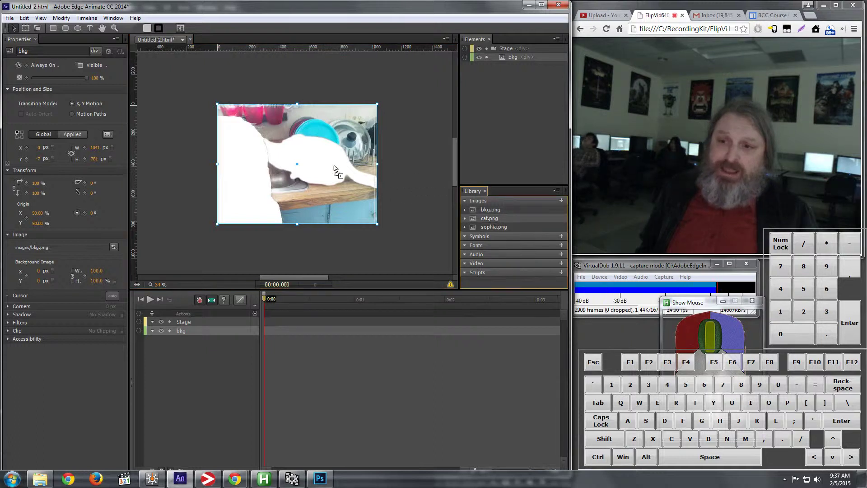
left_click_drag(334, 167, 351, 178)
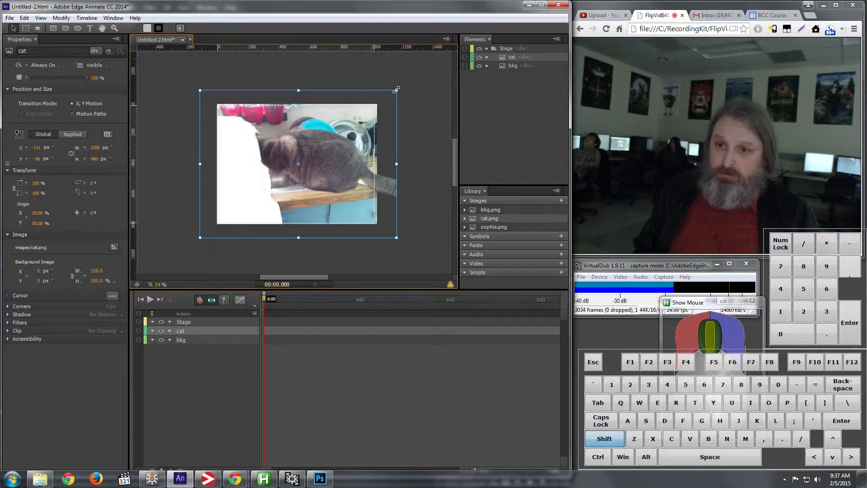
left_click_drag(396, 90, 350, 123)
left_click_drag(305, 163, 327, 145)
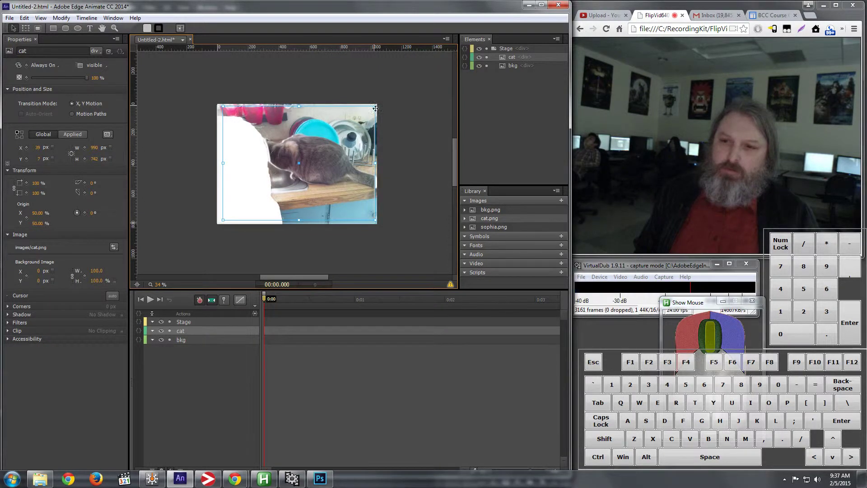
left_click_drag(376, 106, 380, 100)
left_click_drag(344, 139, 335, 157)
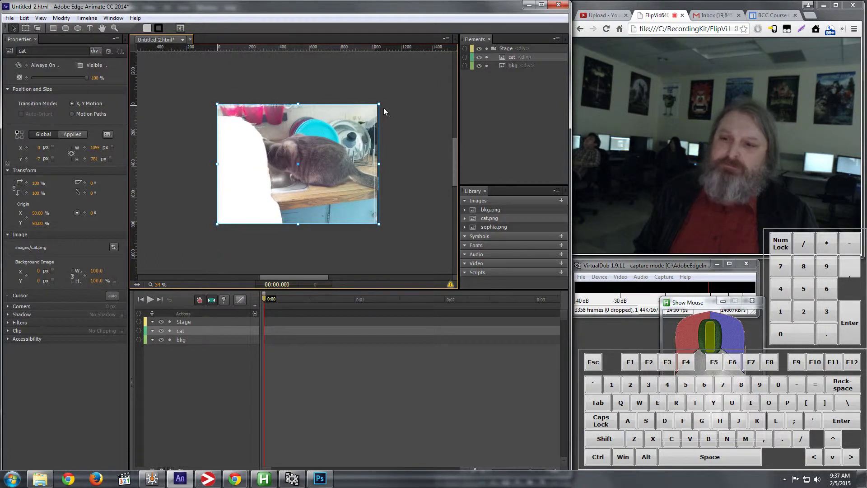
left_click_drag(378, 104, 387, 98)
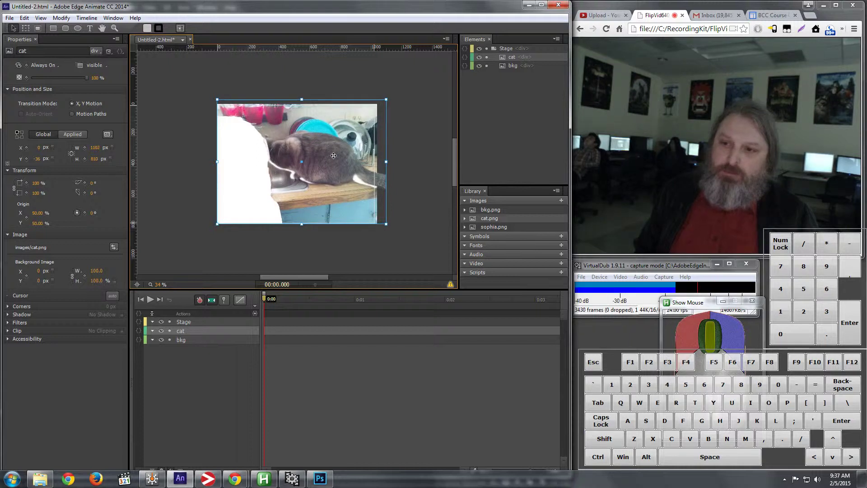
left_click_drag(333, 154, 327, 158)
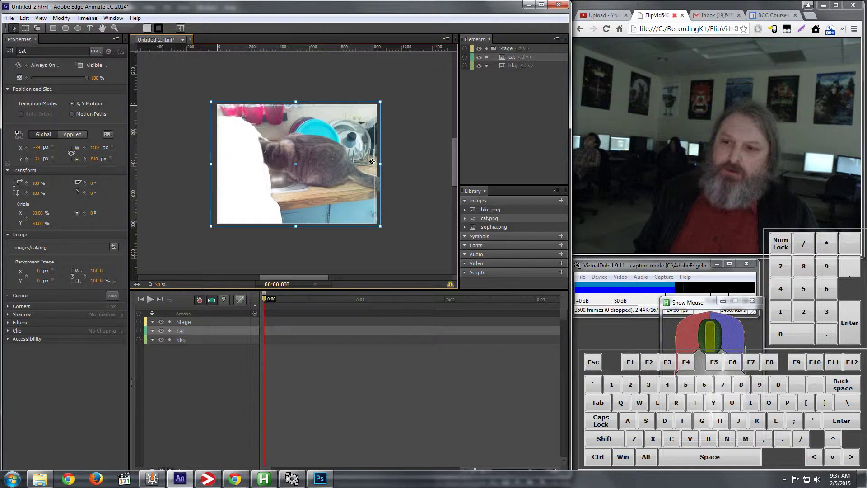
Step: Refine the cat's fit in the background by resizing it to about 1084 × 828 px and nudging it vertically
left_click_drag(296, 102, 295, 99)
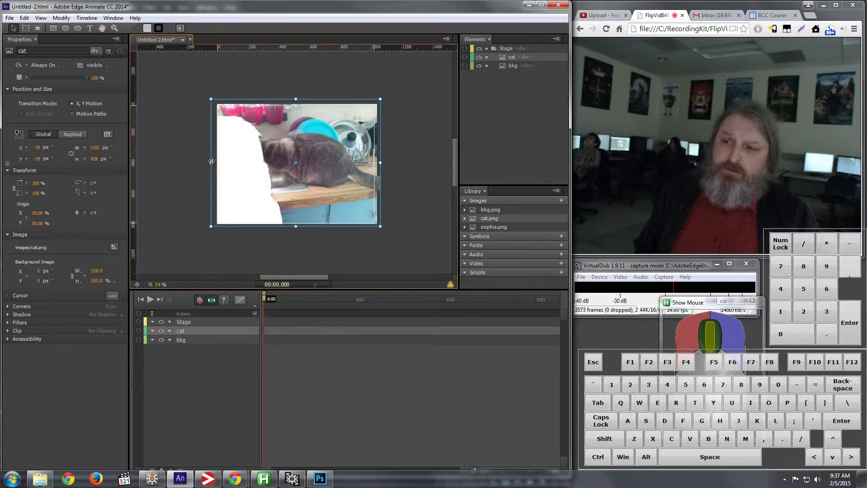
left_click_drag(211, 162, 213, 161)
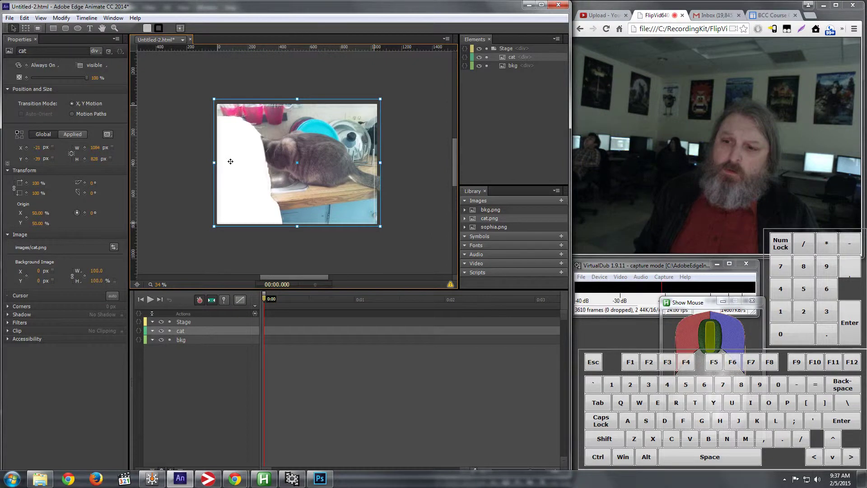
left_click_drag(293, 149, 294, 151)
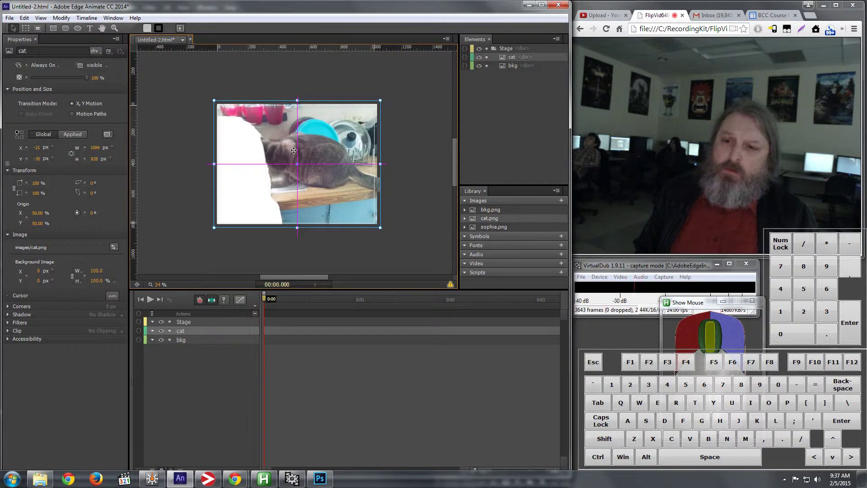
left_click_drag(294, 150, 293, 147)
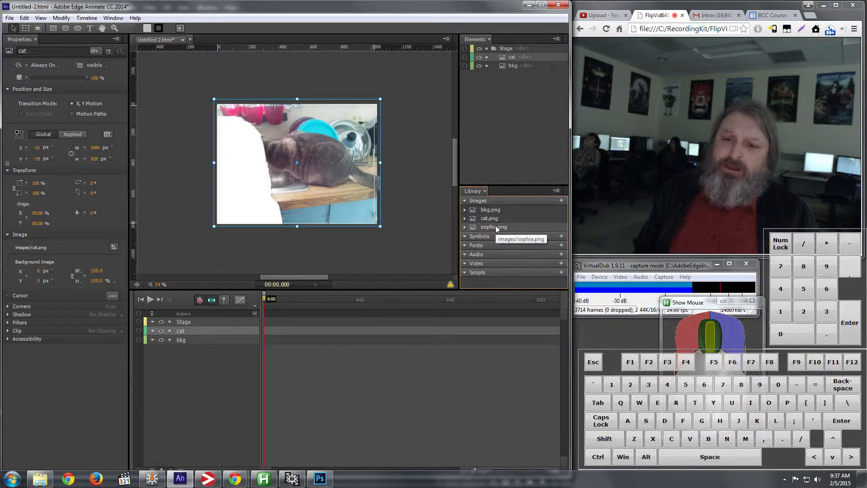
Step: Place sophia.png over the white gap beside the cat and scale it to about 1084 × 795 px
left_click_drag(495, 226, 230, 140)
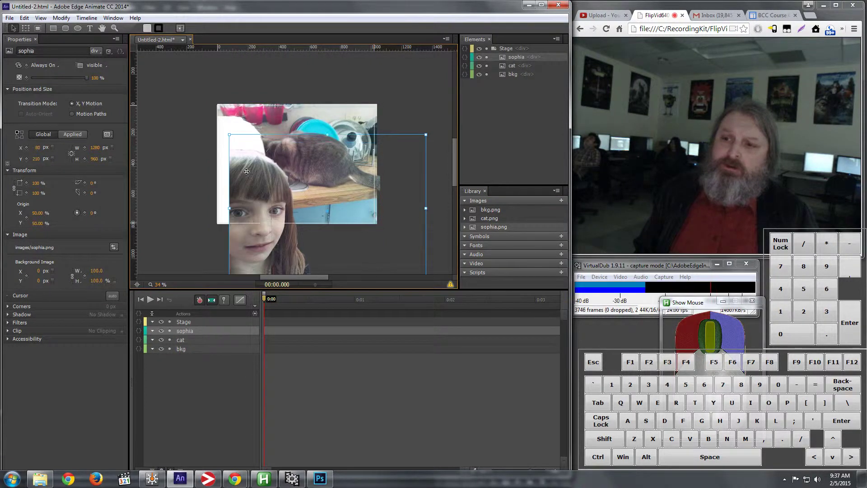
left_click_drag(257, 210, 241, 151)
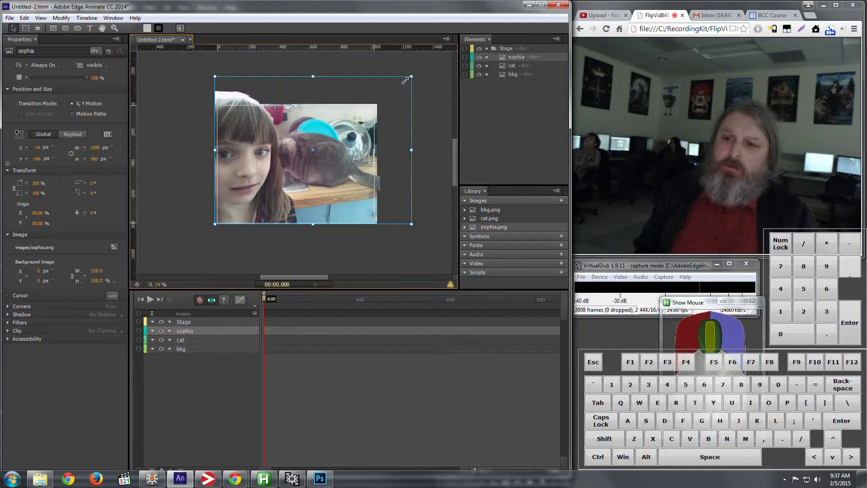
left_click_drag(412, 76, 381, 102)
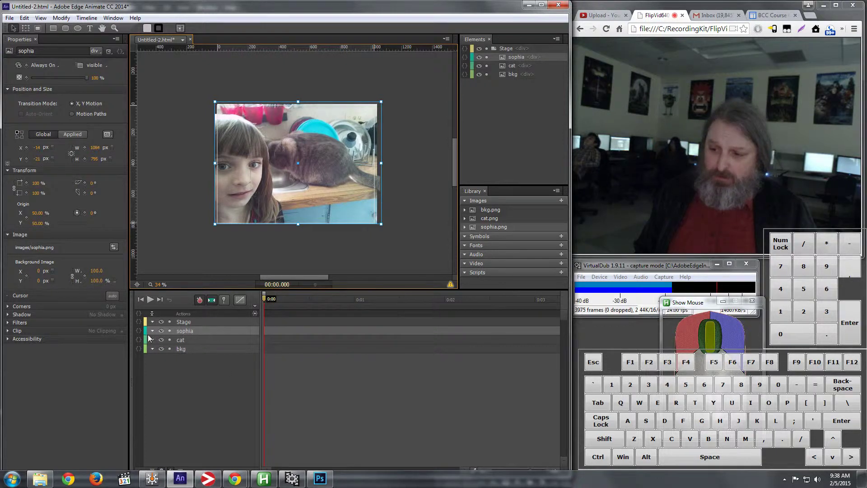
Step: Hide and show the sophia, cat and bkg elements one after another to check each layer
left_click(161, 330)
left_click(160, 330)
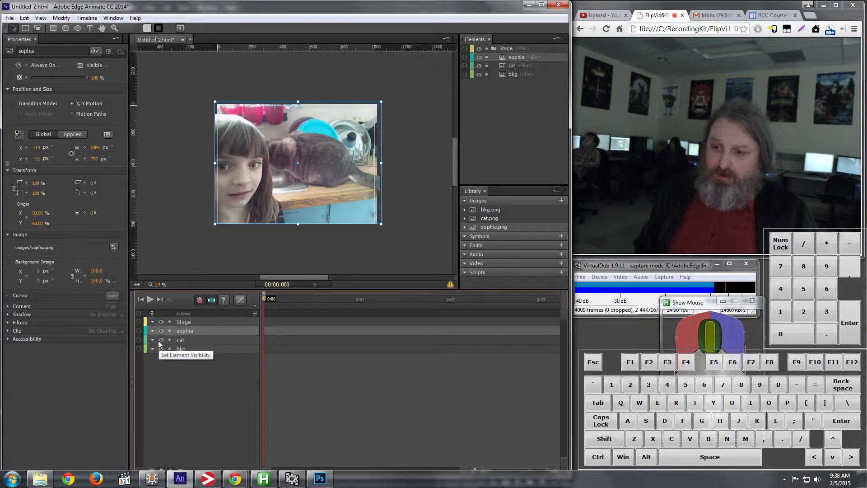
left_click(160, 341)
left_click(160, 341)
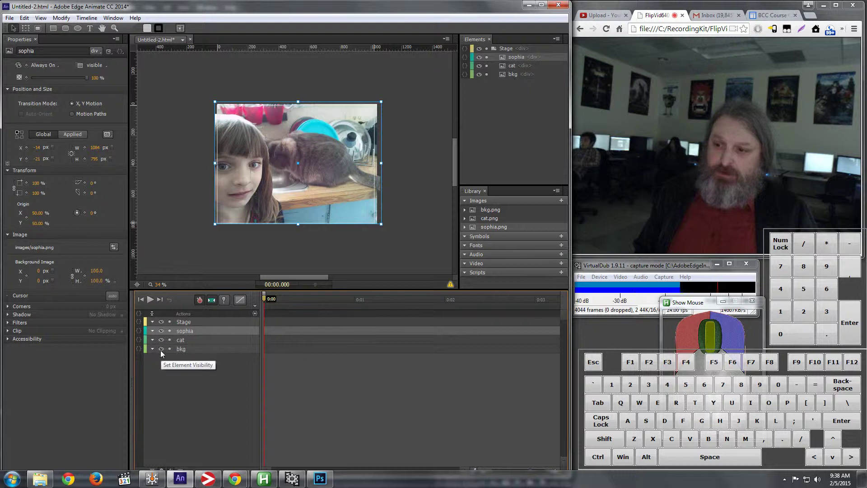
left_click(160, 349)
left_click(161, 349)
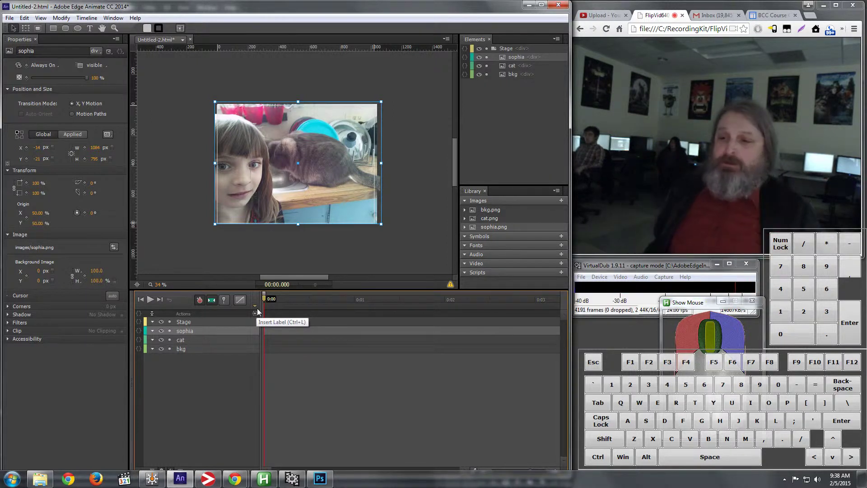
Step: Try to animate the girl with a Scale (x) keyframe at 1 s and a resize to about 1293 × 948 px at 2 s
left_click_drag(267, 300, 324, 299)
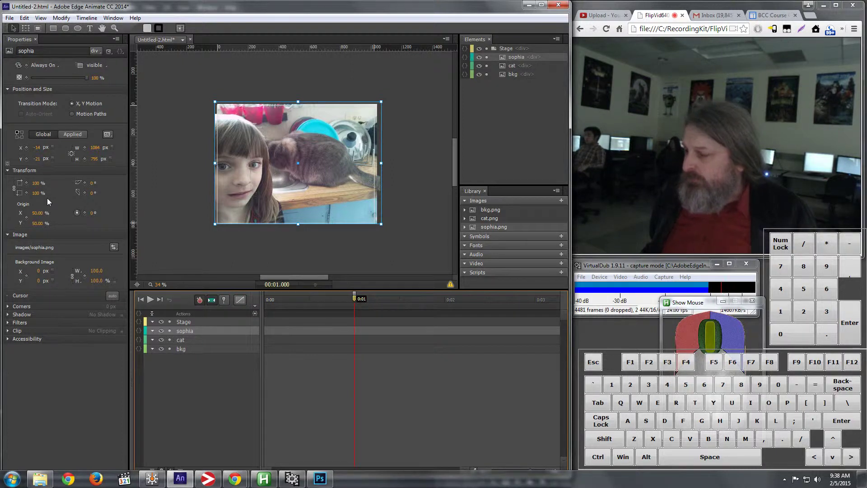
left_click(26, 182)
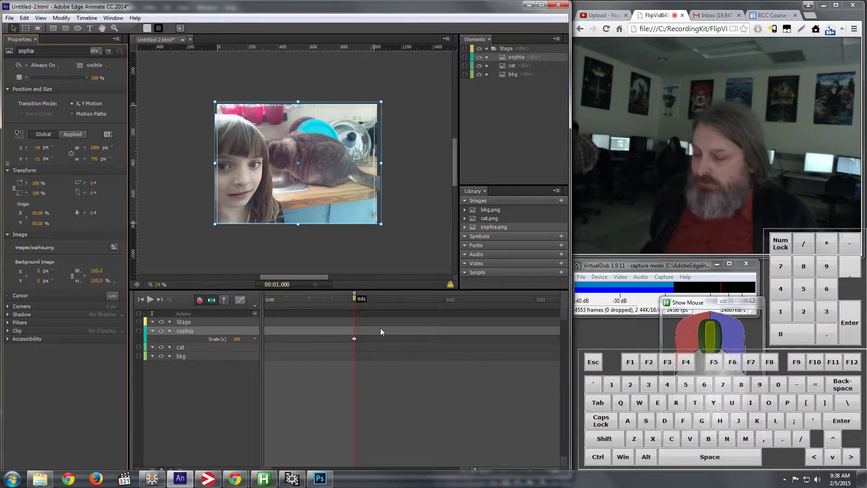
left_click_drag(355, 300, 443, 295)
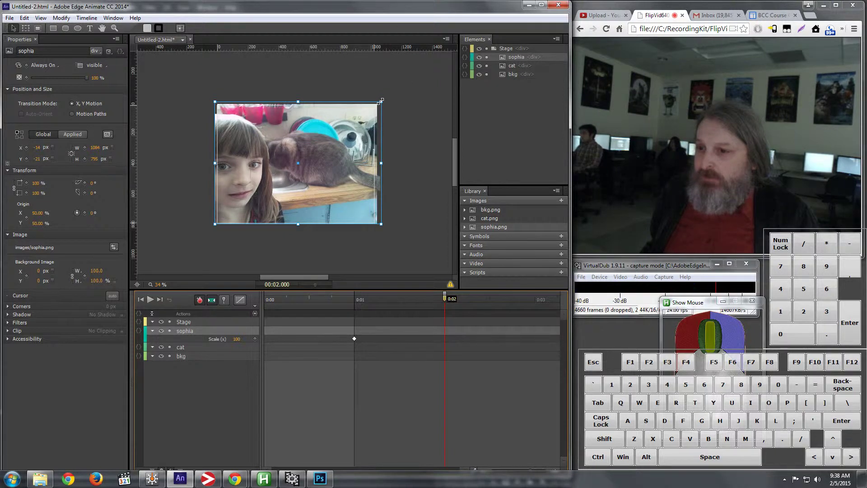
left_click_drag(382, 103, 412, 81)
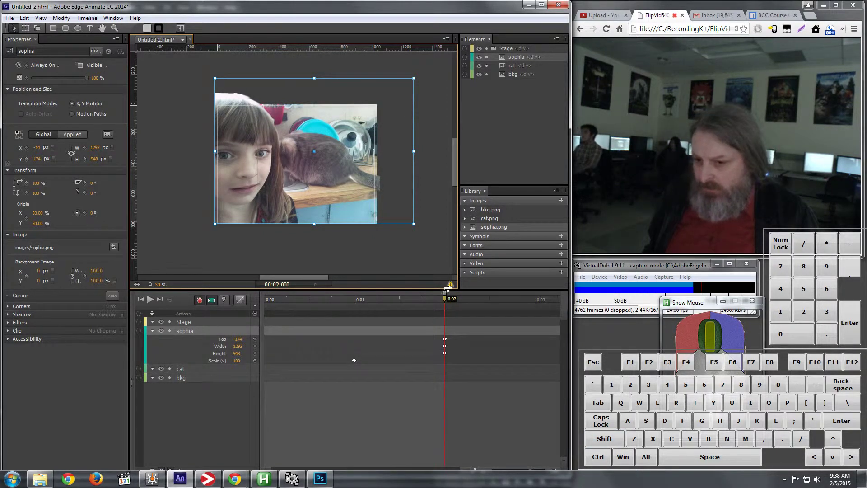
left_click_drag(427, 302, 353, 300)
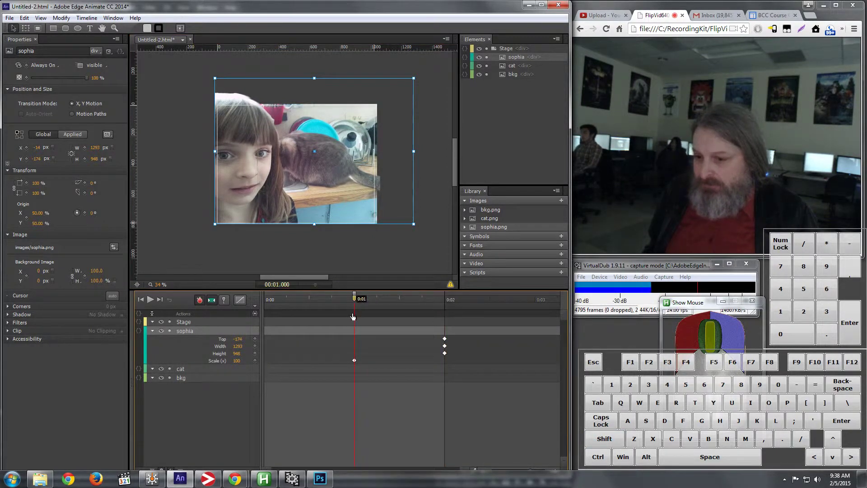
key("ctrl+z")
key("ctrl+z")
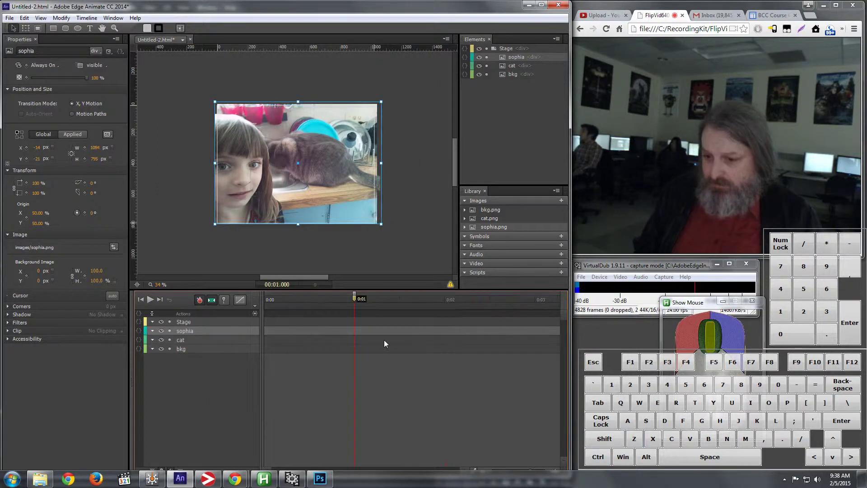
Step: Add a Scale (x) keyframe for the girl at 1 s and scale her to 119% at 2 s
left_click(27, 184)
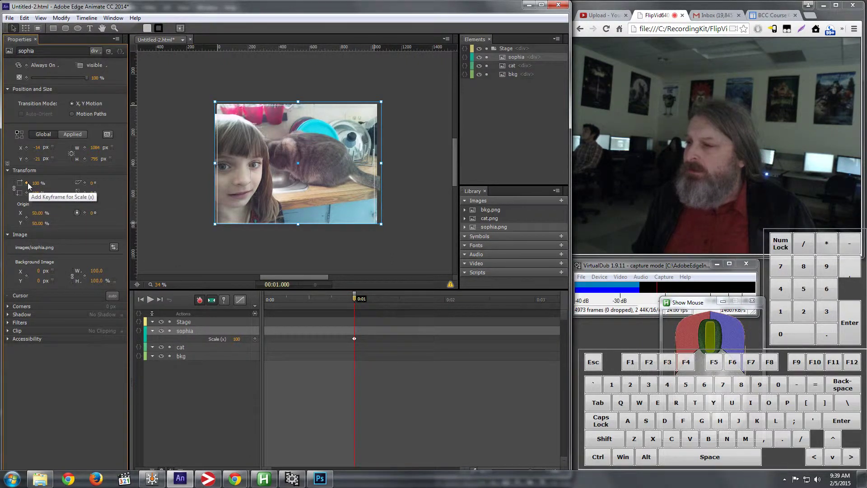
left_click(27, 183)
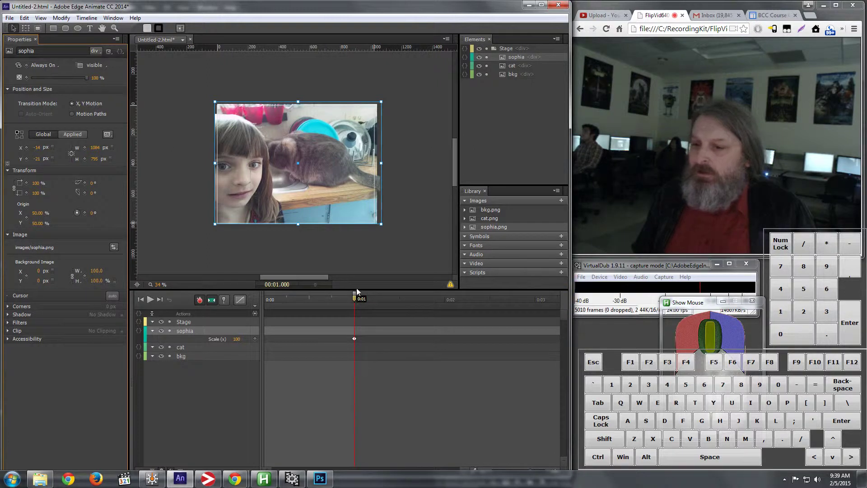
left_click_drag(357, 293, 445, 307)
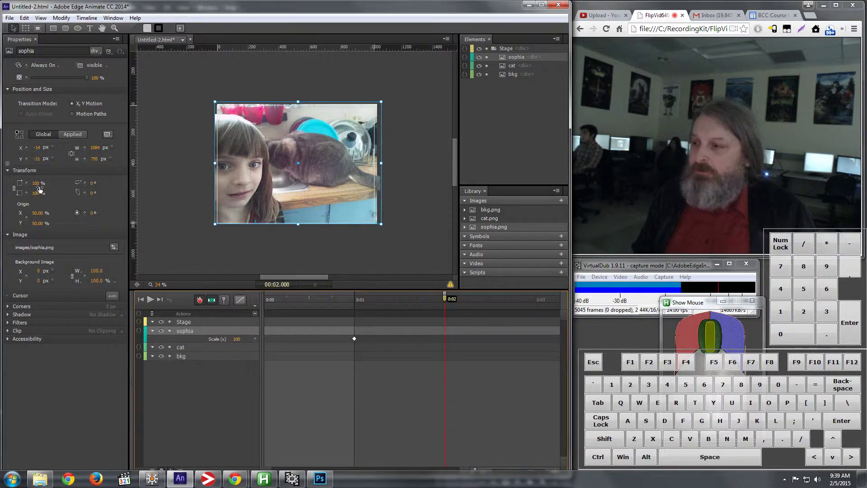
left_click_drag(54, 183, 49, 185)
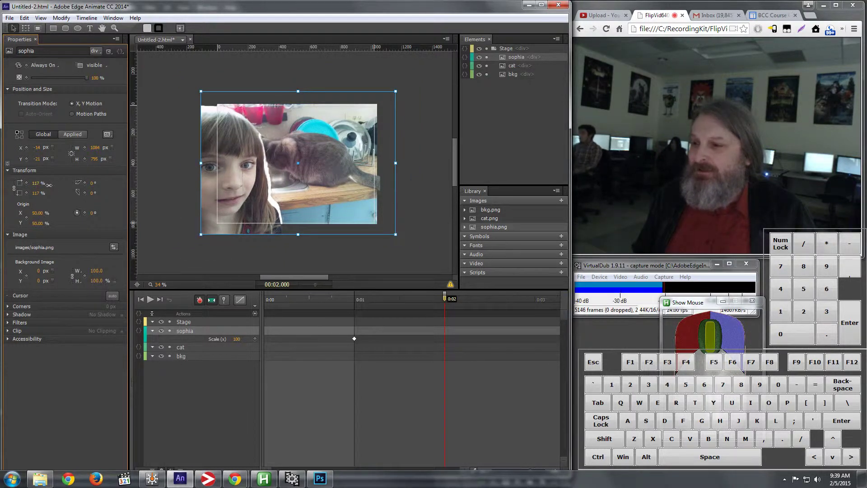
left_click_drag(49, 185, 50, 186)
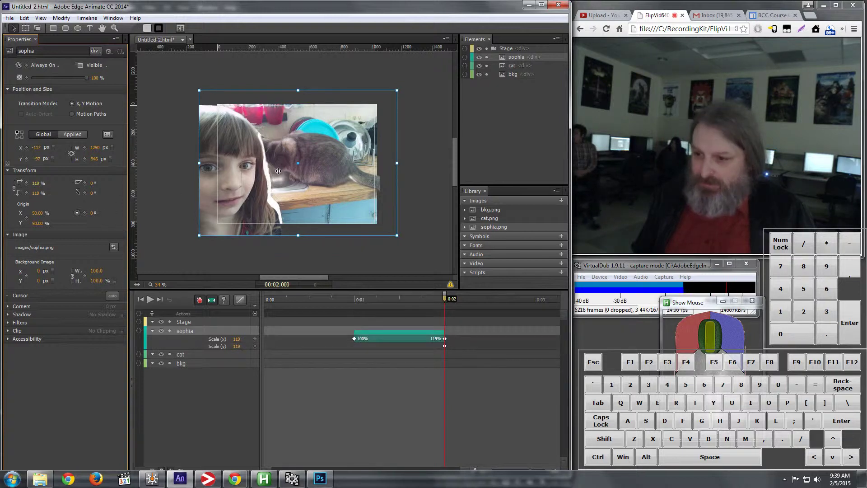
Step: Try to realign the scaled girl with the stage's lower-left corner at 2 s and 1 s, and undo the scale animation
left_click_drag(278, 171, 296, 160)
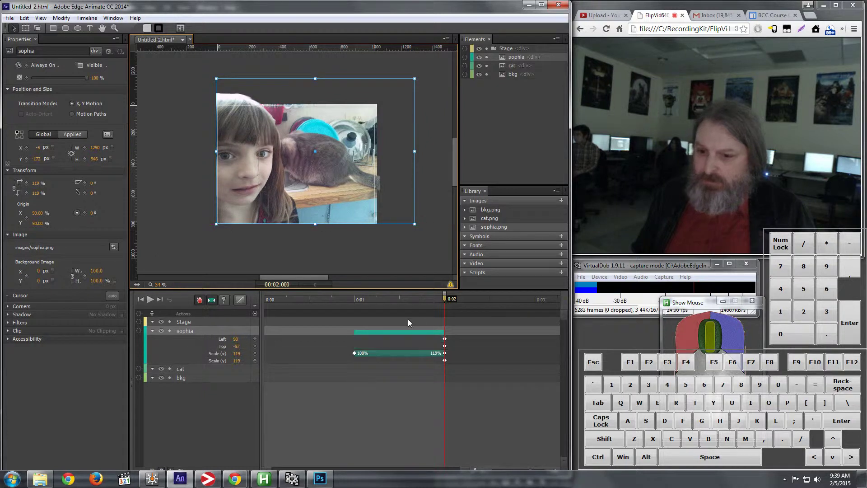
left_click_drag(447, 299, 350, 311)
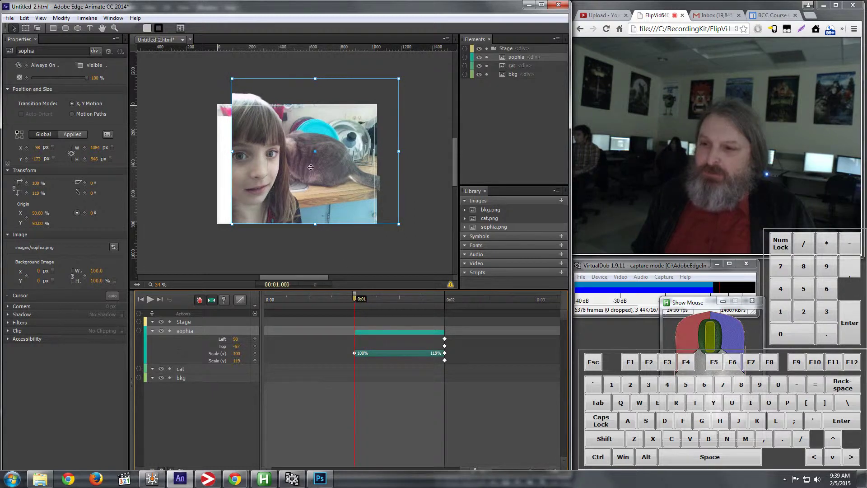
left_click_drag(311, 168, 296, 167)
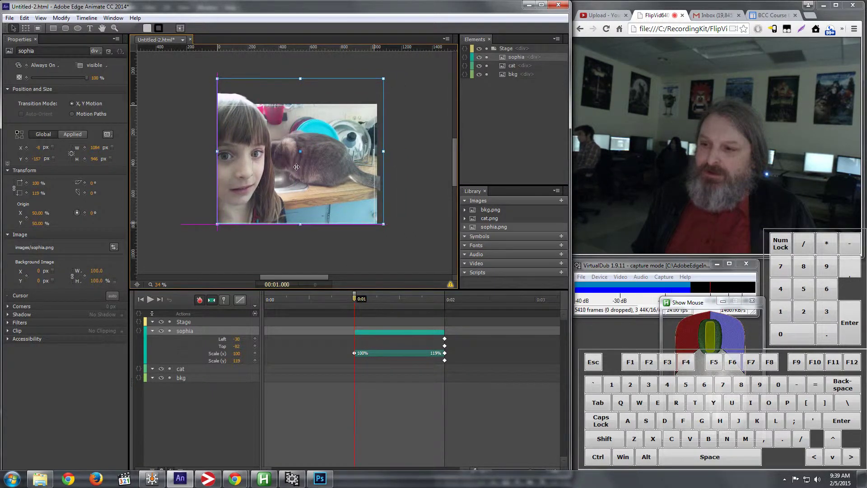
key("ctrl+z")
key("ctrl+z")
key("ctrl+z")
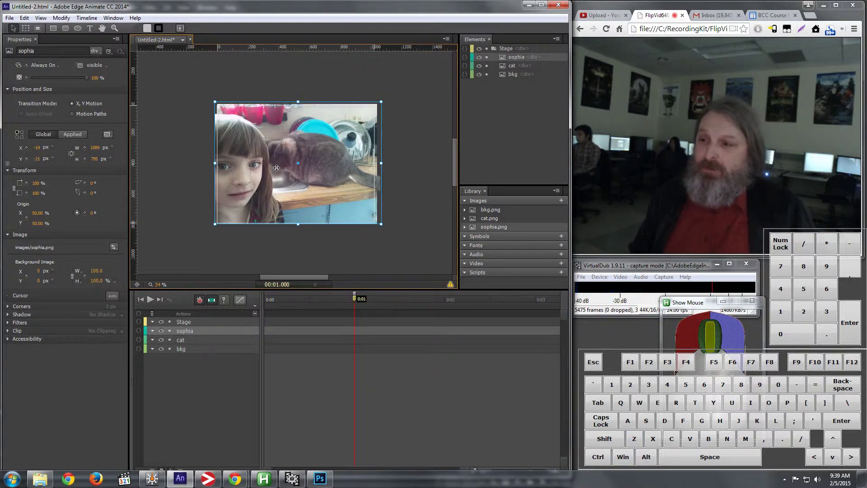
Step: Nudge the girl, add a Scale (y) keyframe at 1 s and resize her to about 1130 × 796 px
left_click_drag(277, 167, 277, 167)
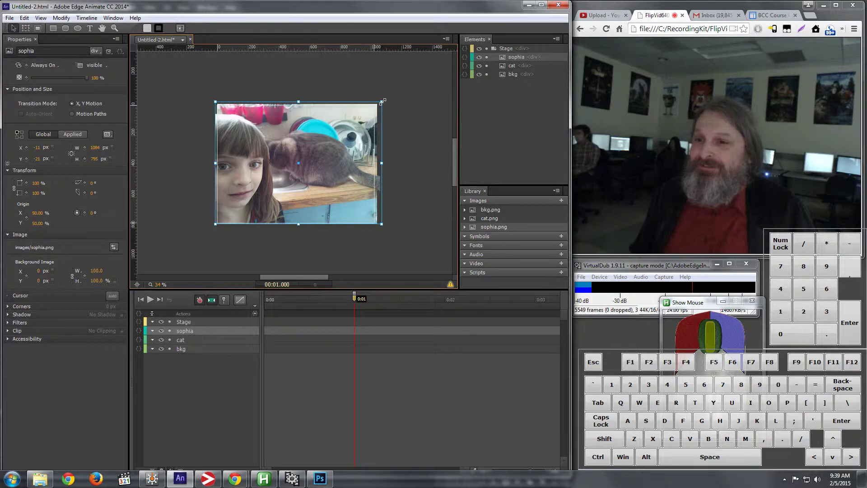
left_click_drag(382, 100, 381, 103)
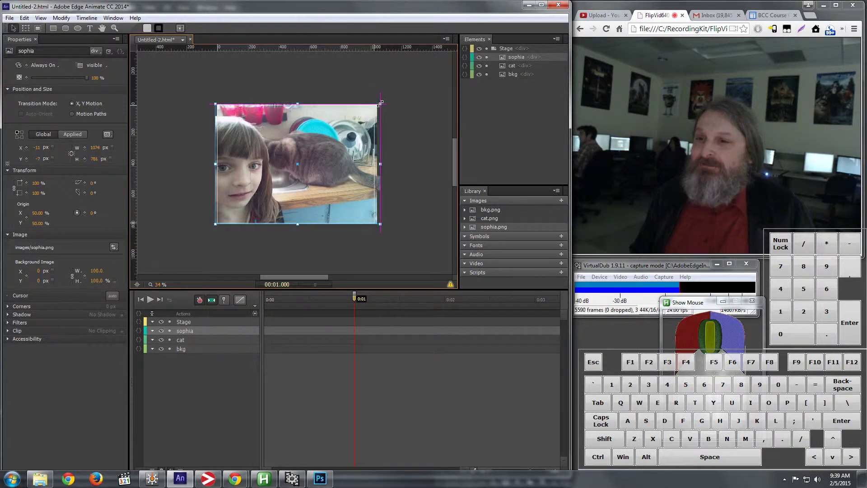
left_click(26, 193)
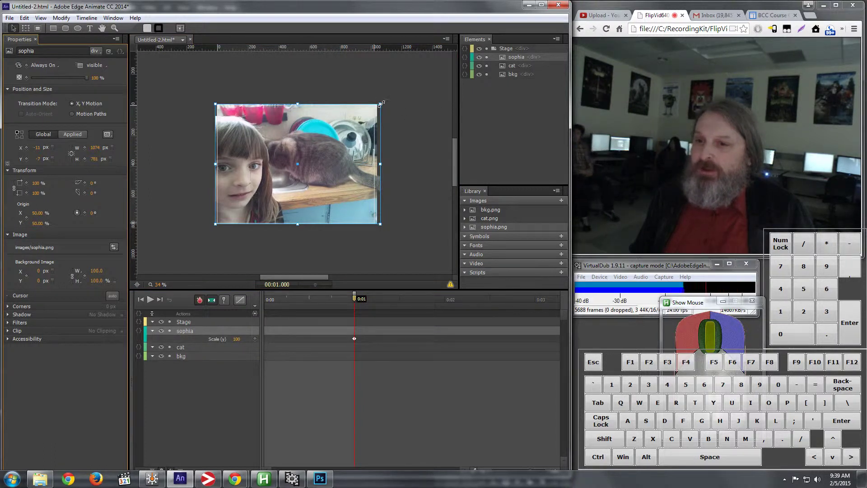
left_click_drag(380, 104, 389, 101)
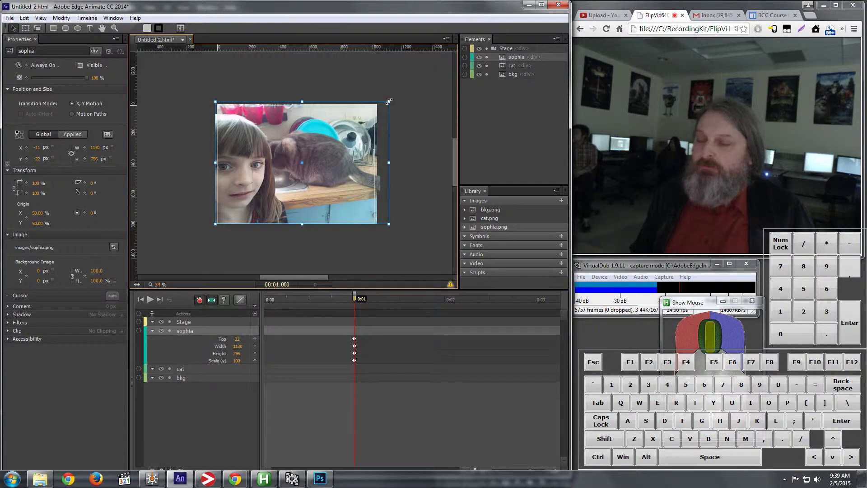
Step: Enlarge the girl to about 1368 × 937 px at 2 s, keeping her lower-left corner in place
left_click_drag(355, 299, 448, 300)
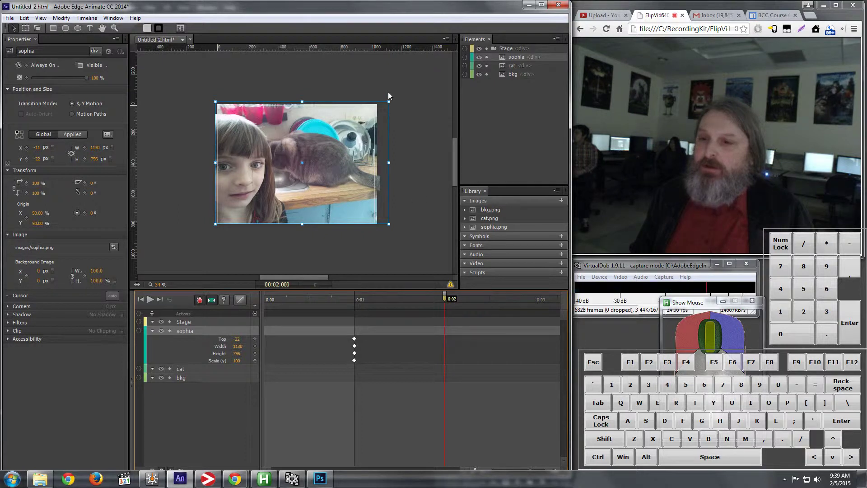
left_click_drag(390, 101, 426, 80)
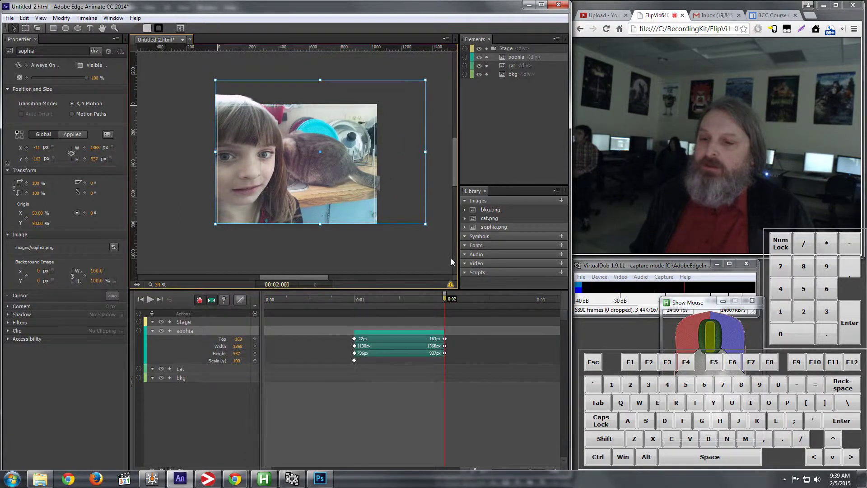
Step: Scrub and play back the timeline to preview the girl's enlargement between 1 s and 2 s
left_click_drag(446, 304, 345, 324)
left_click(151, 299)
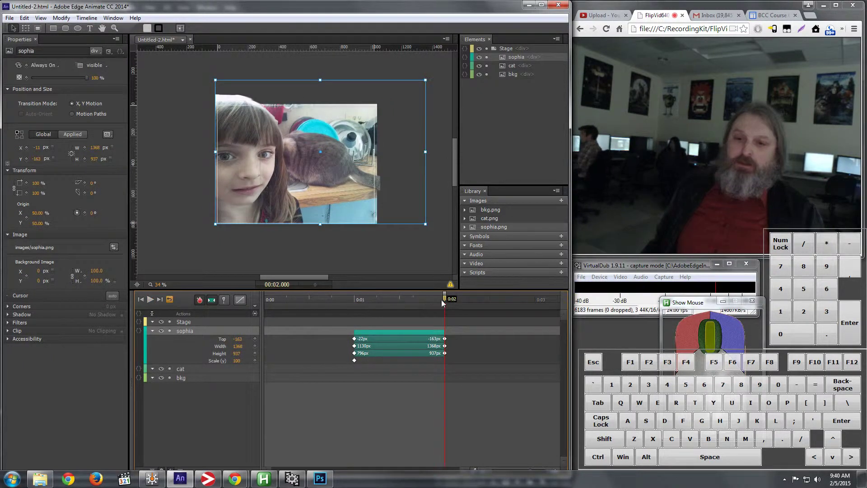
left_click_drag(442, 300, 333, 299)
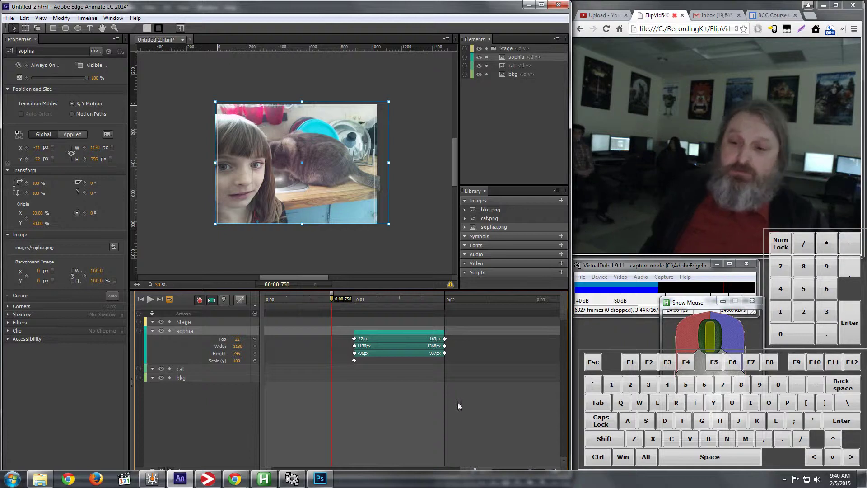
Step: Apply Ease In Out Quad easing to all of the girl's transitions between 1 s and 2 s
left_click_drag(345, 337, 460, 375)
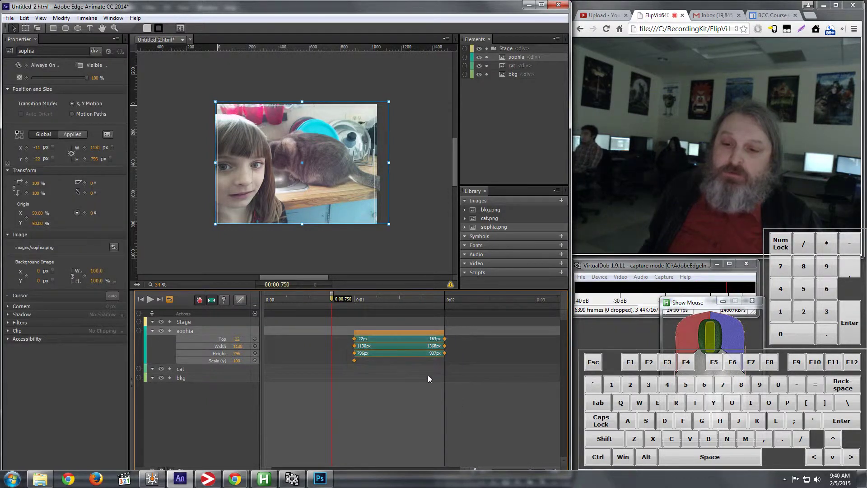
right_click(355, 362)
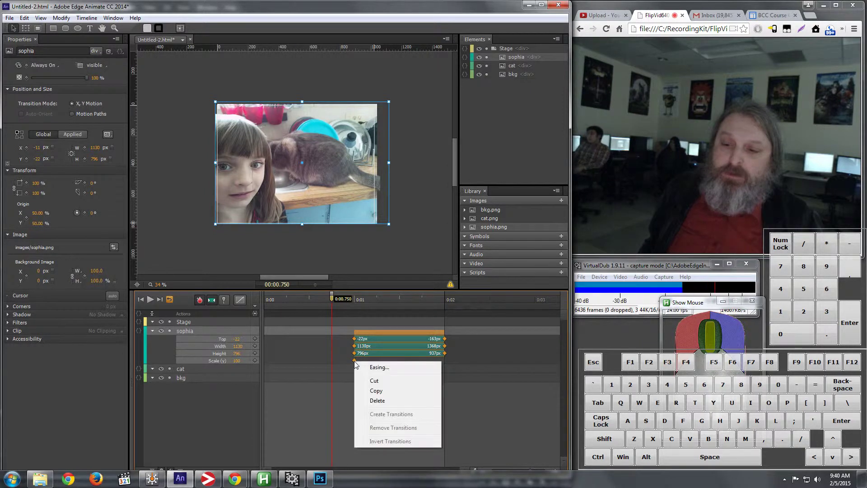
left_click(374, 368)
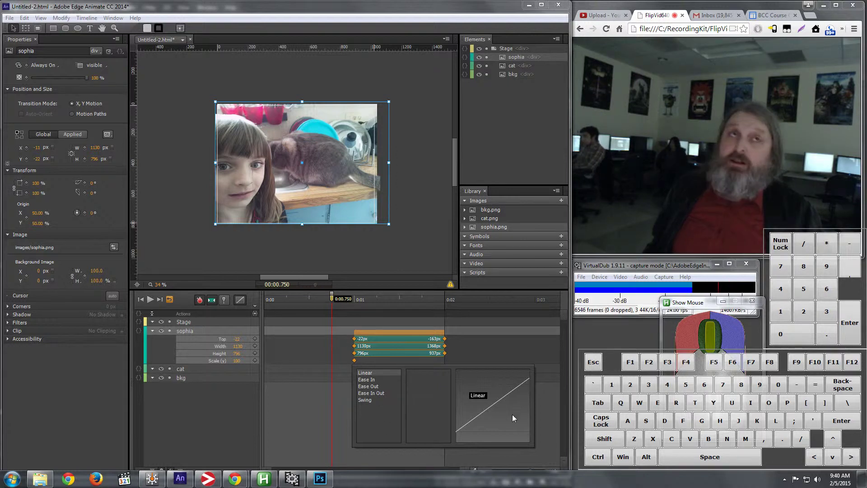
left_click(371, 393)
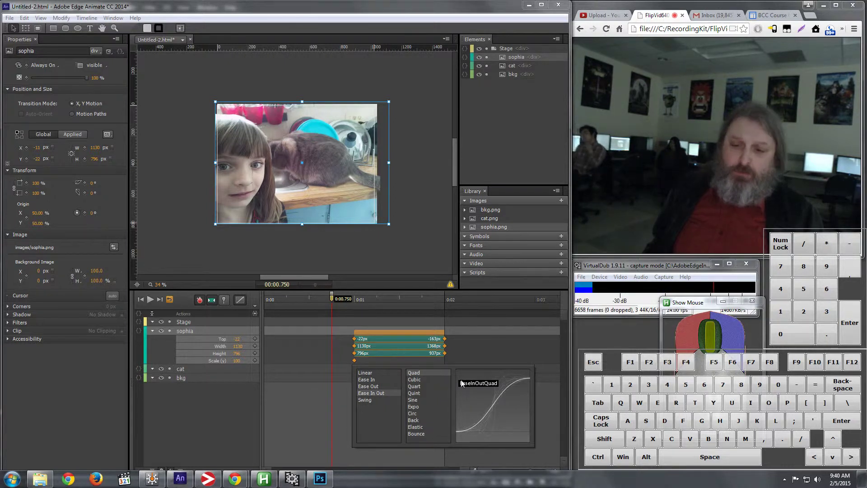
left_click(506, 392)
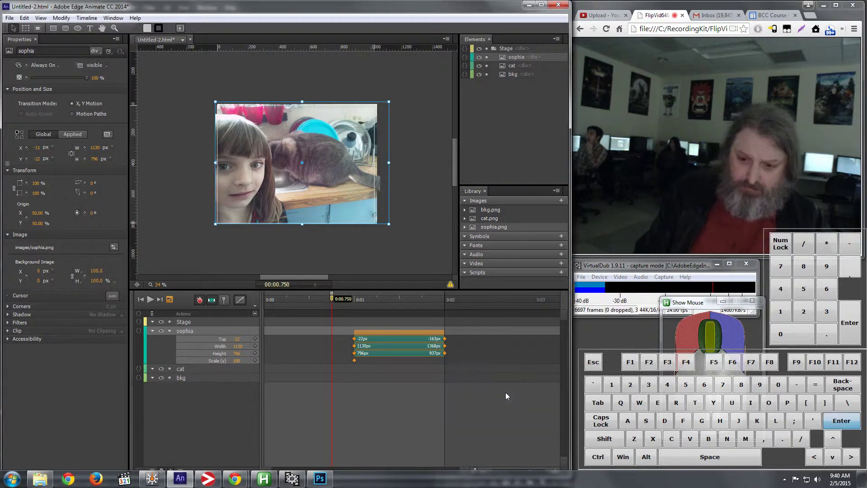
Step: Play back the eased enlargement twice from just before 1 s, and return the playhead to 0 s
mouse_move(331, 301)
left_mouse_down()
mouse_move(445, 311)
mouse_move(343, 309)
left_mouse_up()
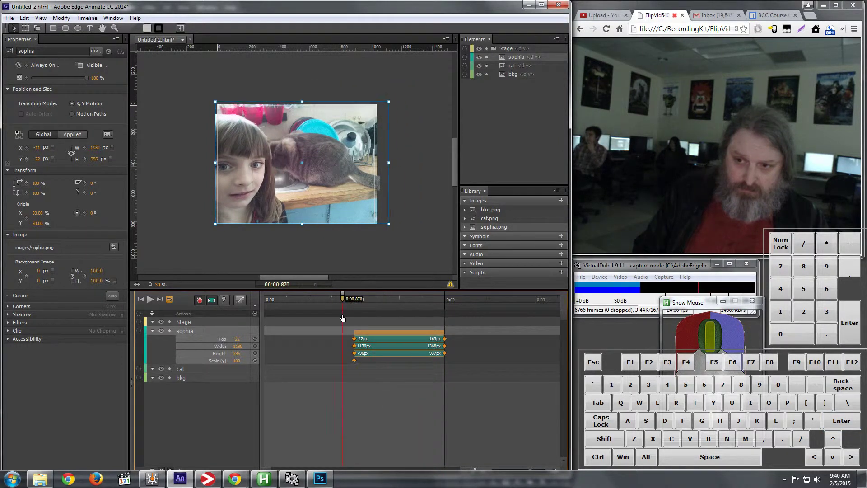
left_click(151, 300)
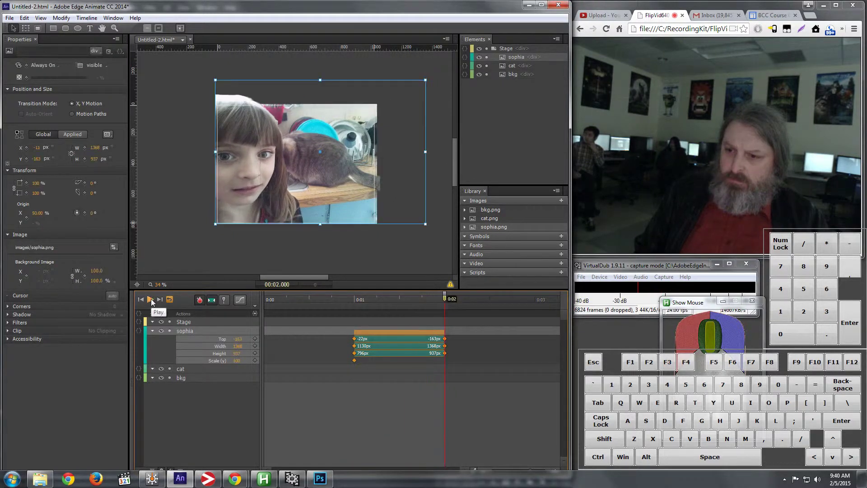
left_click_drag(444, 301, 342, 301)
key("space")
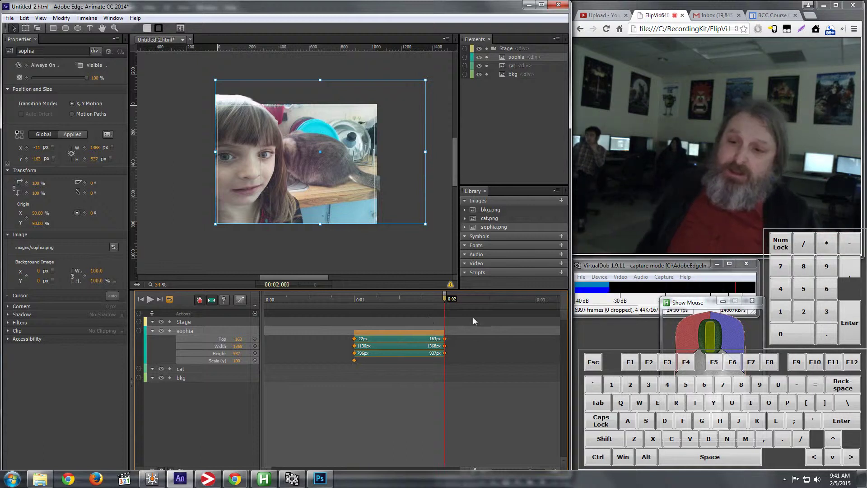
left_click_drag(400, 308, 265, 312)
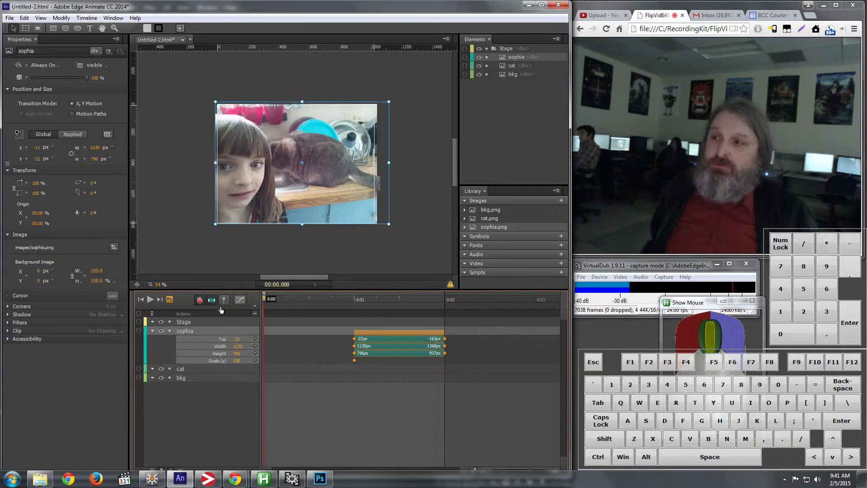
Step: Preview the composition in the browser and close the preview
left_click(10, 19)
left_click(61, 162)
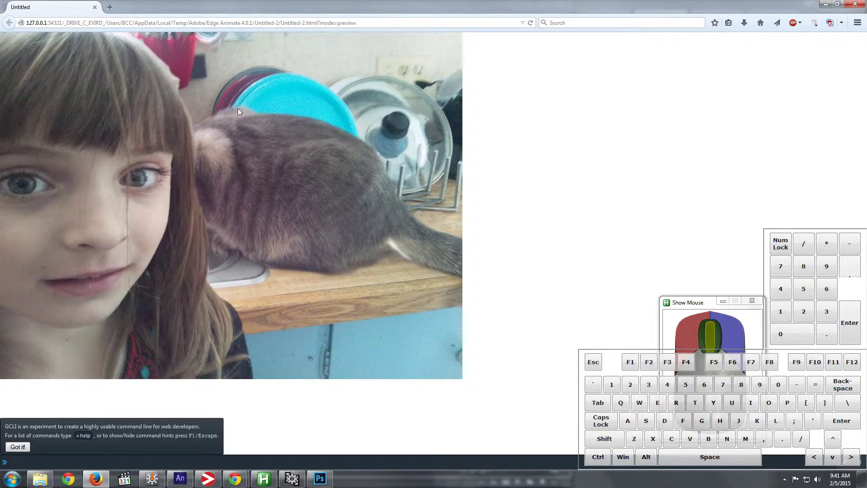
left_click(192, 217)
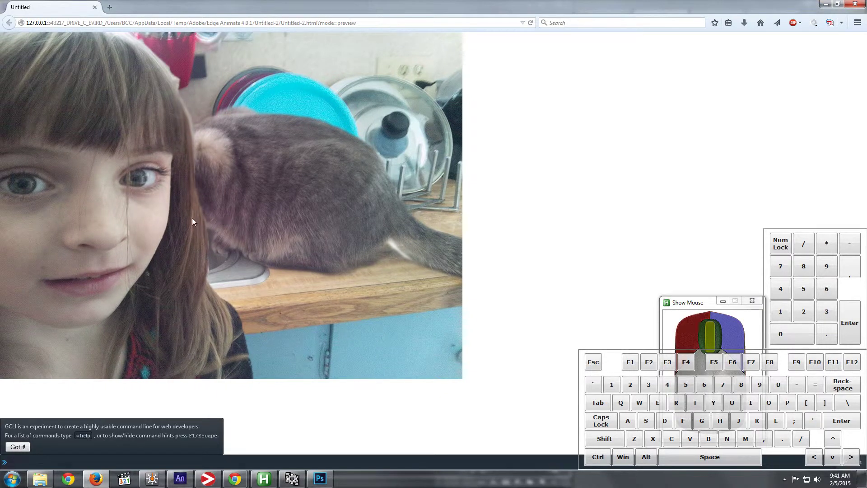
left_click(856, 6)
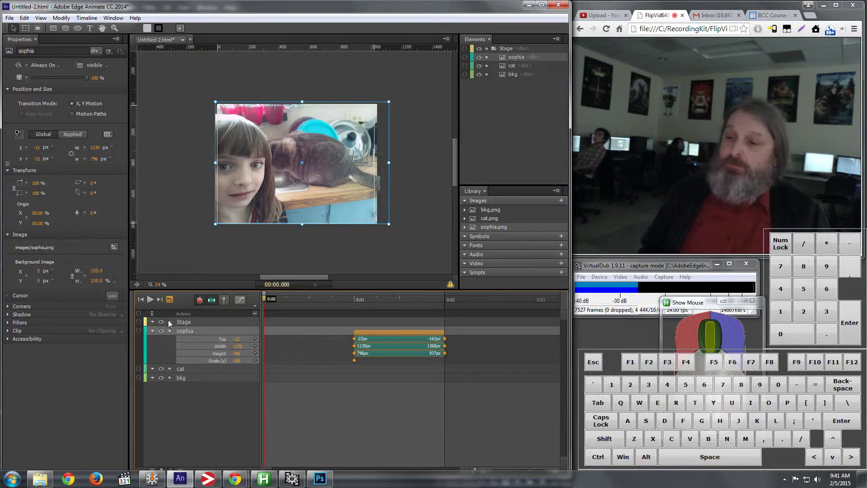
Step: Add a mouseenter event to the girl and try to give it a Play From action at 1000 ms targeting the Stage
left_click(139, 332)
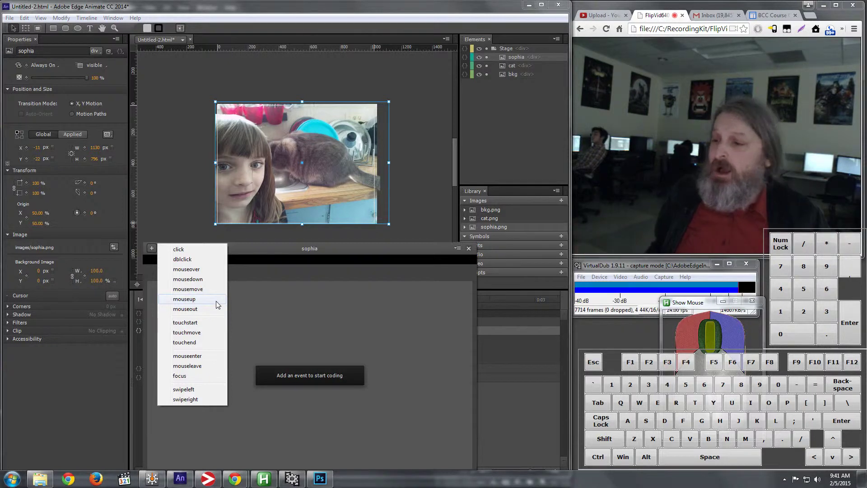
left_click(205, 357)
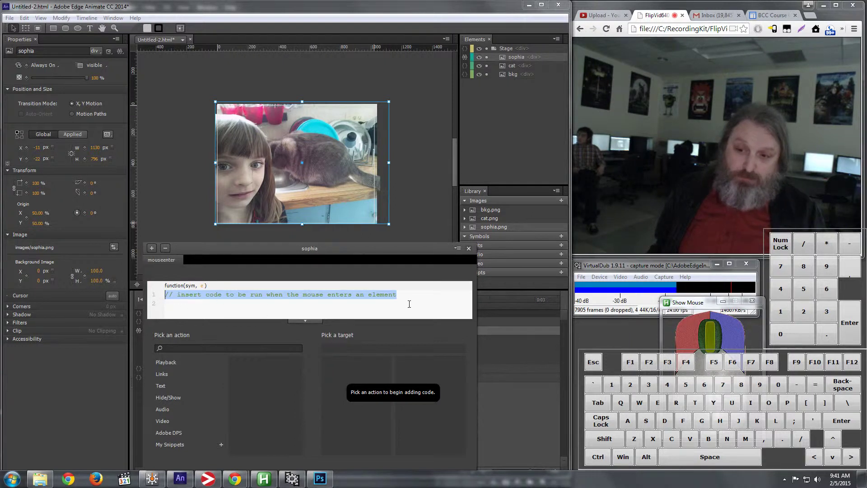
left_click(166, 361)
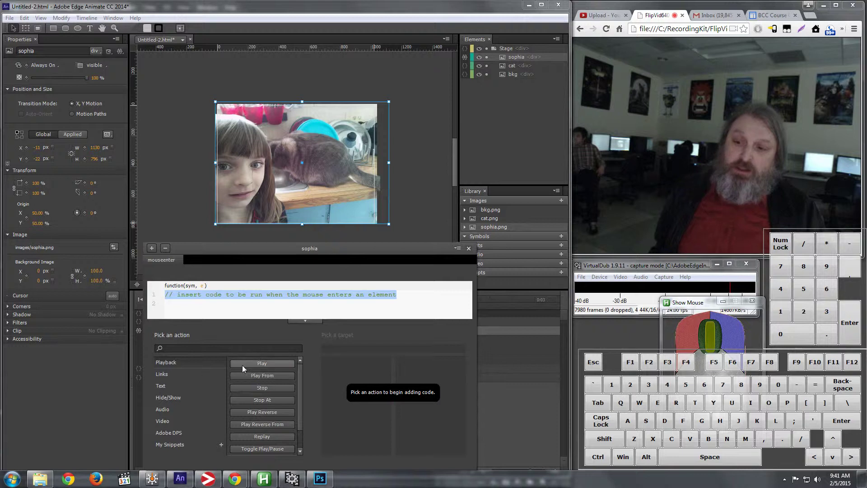
left_click(261, 375)
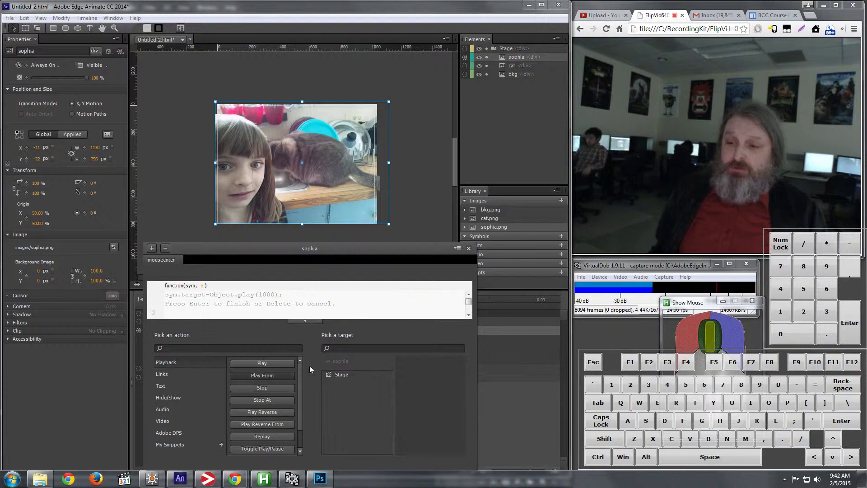
left_click(342, 375)
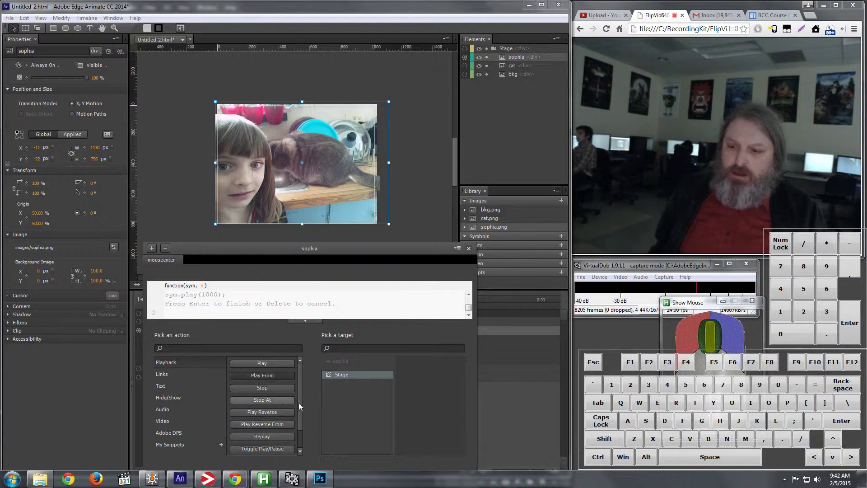
Step: Review the girl's mouseenter code against the timeline, enlarging the code area, and close the code window
left_click_drag(329, 249, 348, 188)
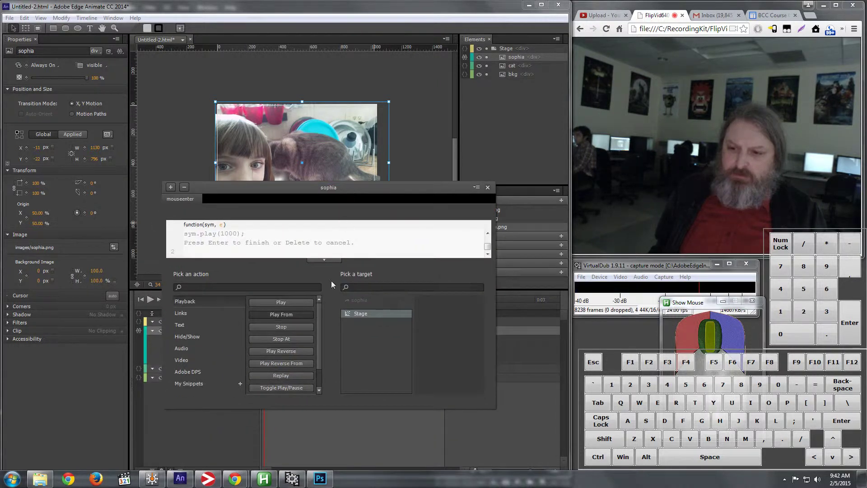
scroll(486, 239, "up", 3)
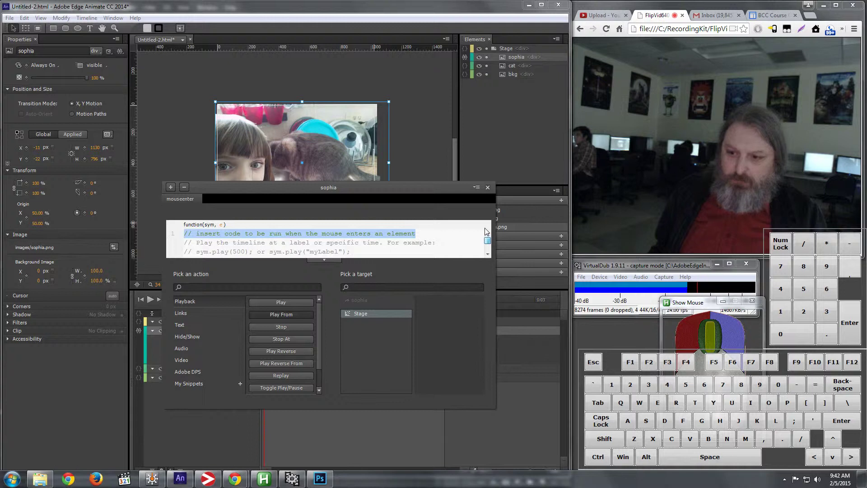
left_click(281, 314)
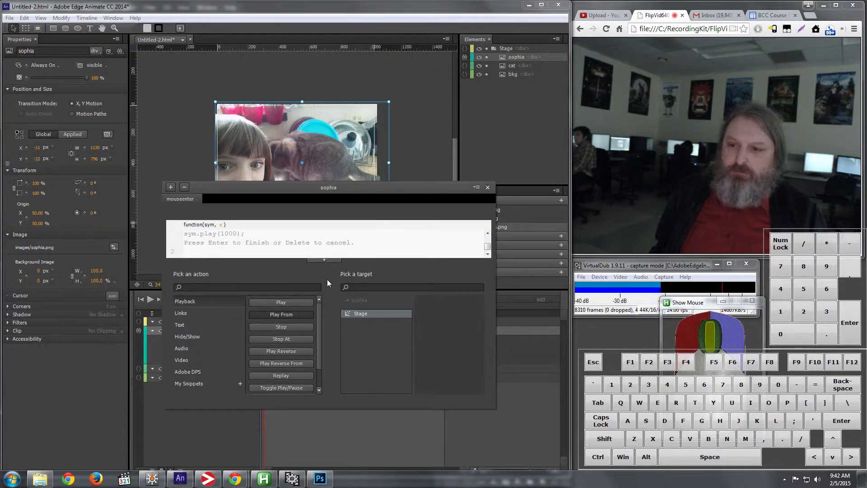
left_click(325, 259)
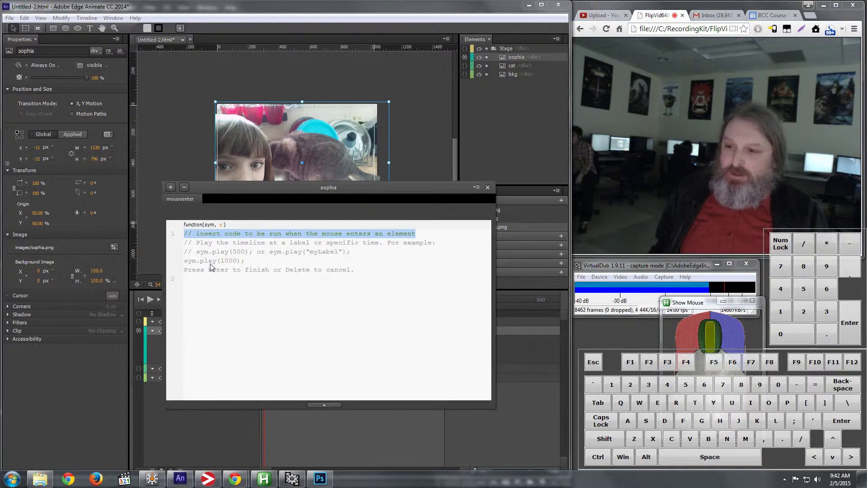
left_click_drag(283, 192, 270, 341)
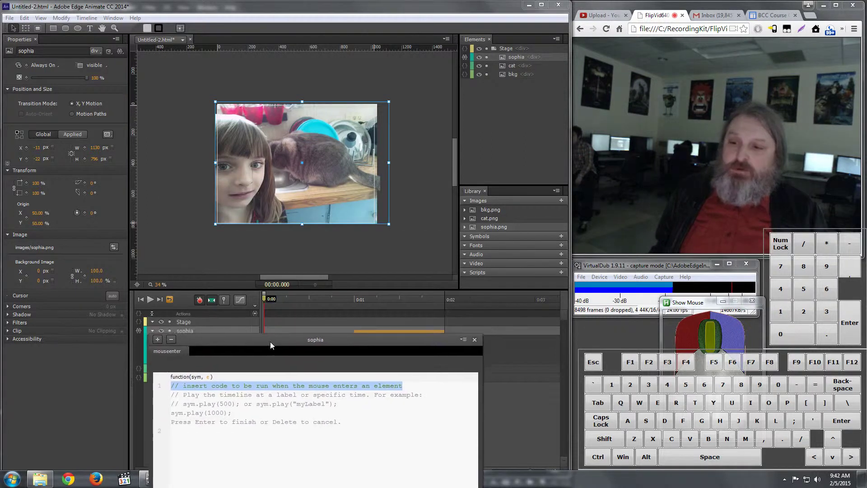
left_click_drag(355, 335, 349, 188)
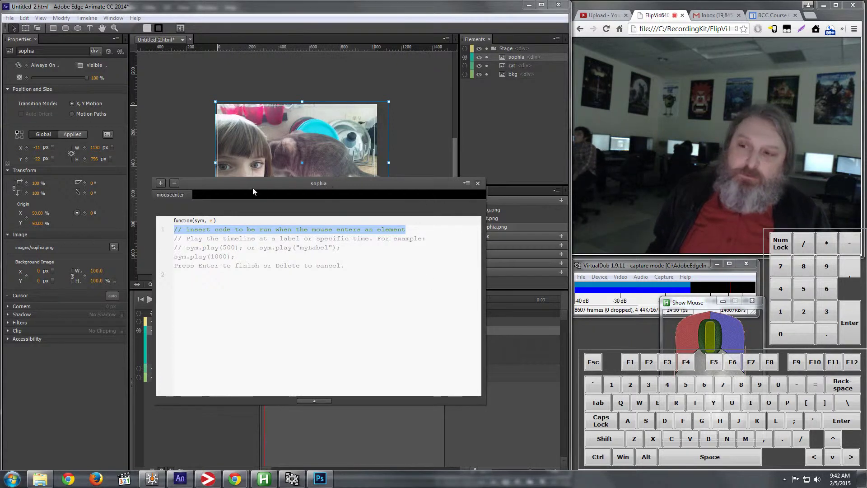
left_click(478, 183)
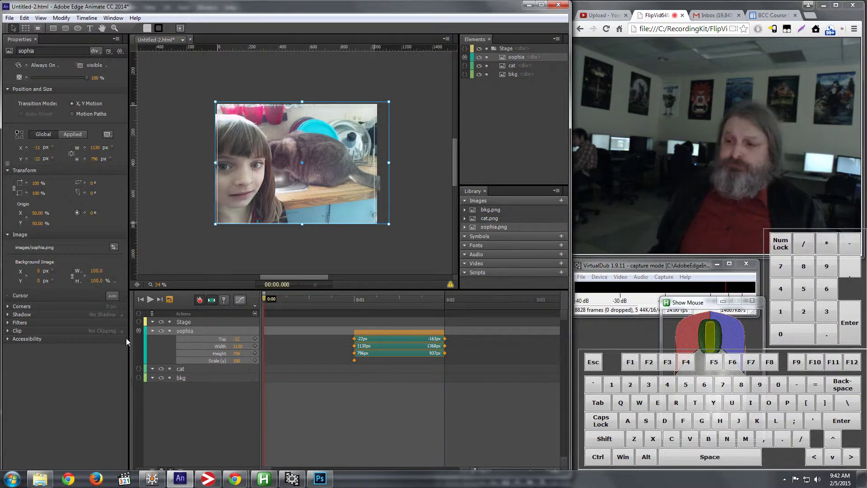
Step: Add a mouseleave event to the girl and try to give it a Play Reverse action targeting the Stage
left_click(139, 330)
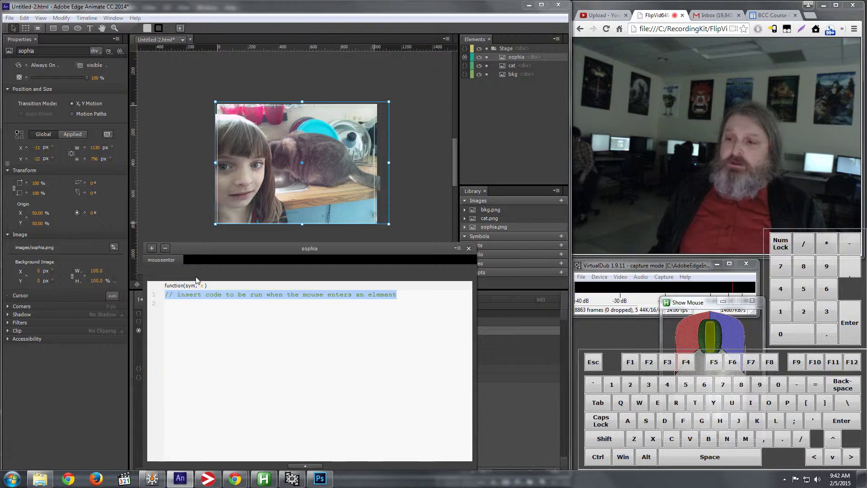
left_click(152, 248)
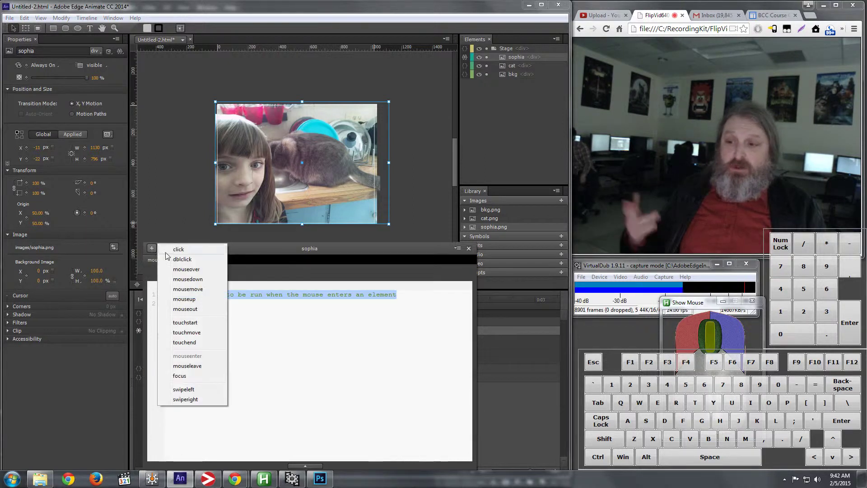
left_click(190, 366)
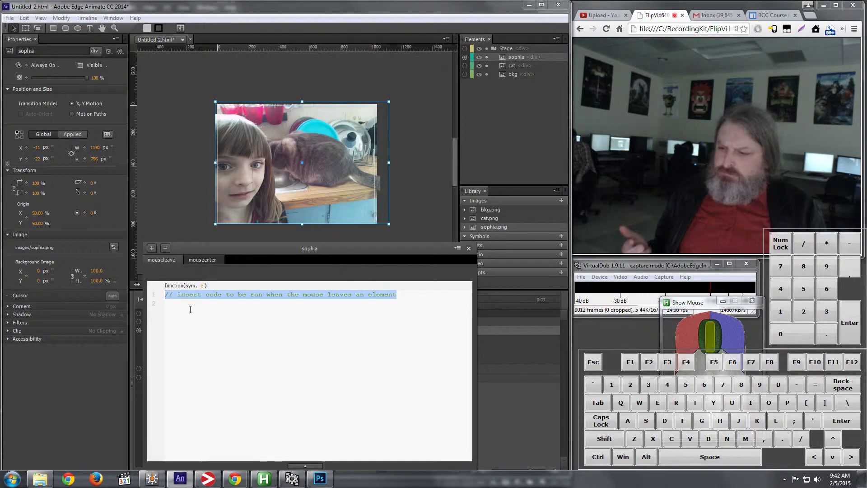
left_click(305, 466)
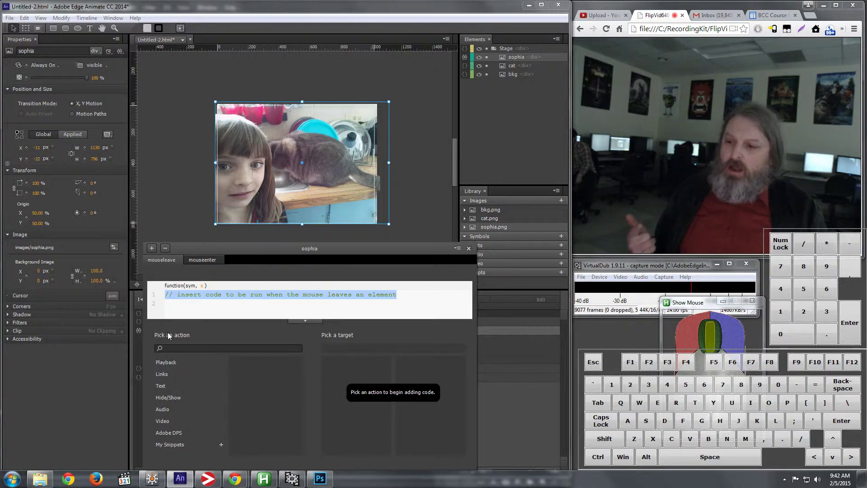
left_click(171, 365)
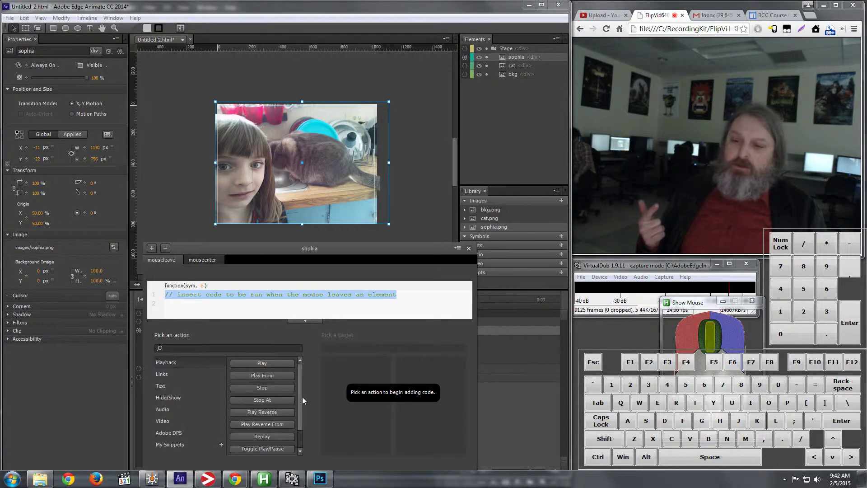
left_click_drag(299, 392, 304, 417)
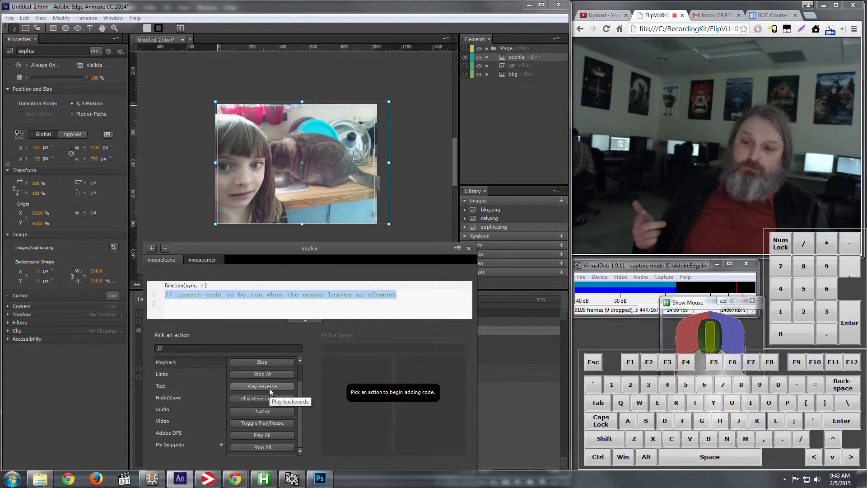
left_click(267, 386)
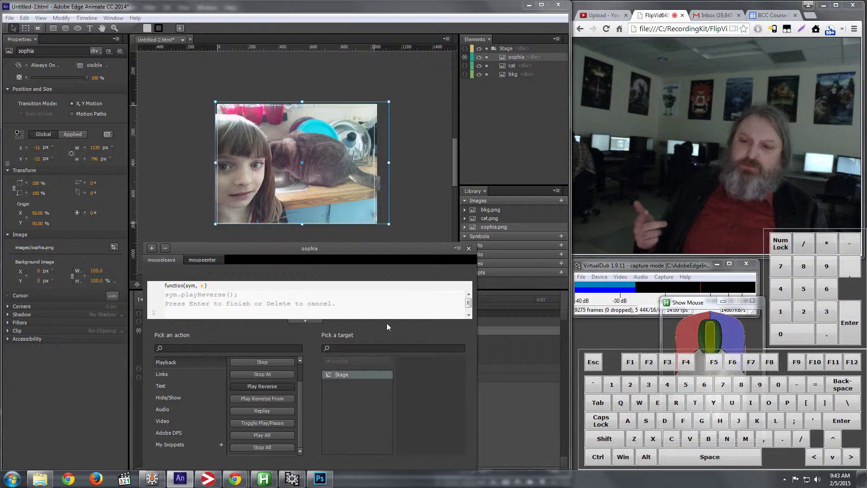
left_click(469, 248)
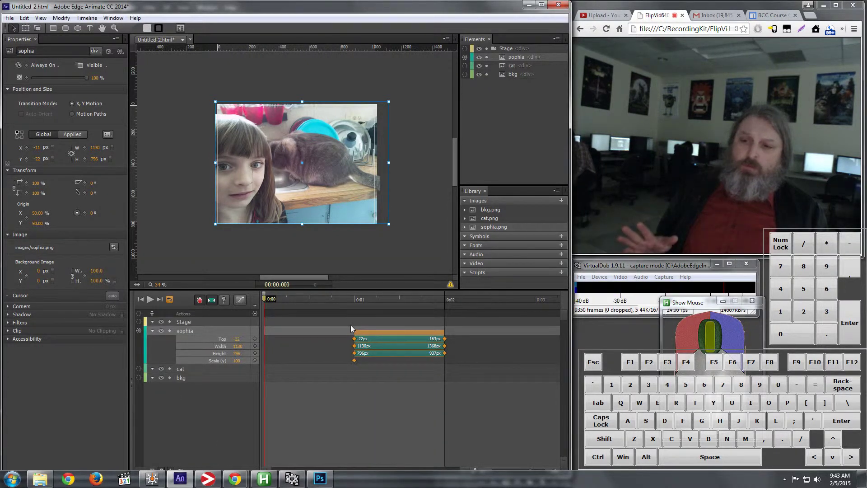
Step: Turn off Autoplay for the Stage
left_click(183, 322)
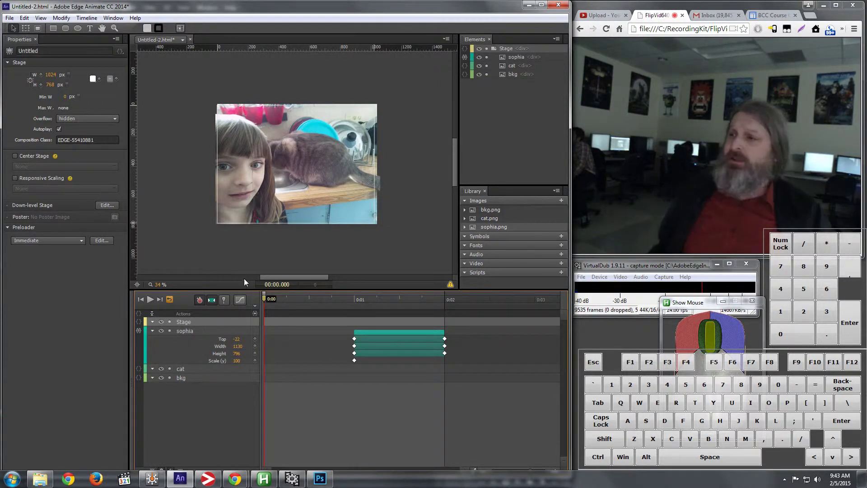
left_click(60, 129)
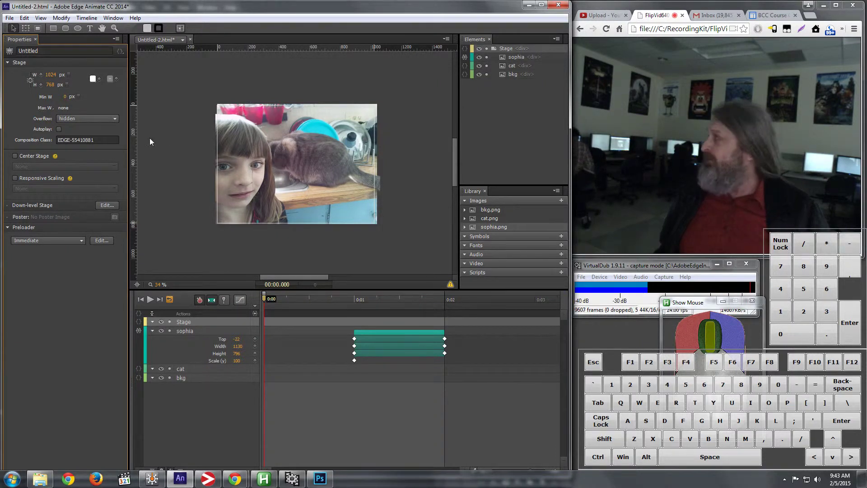
Step: Preview the composition in the browser, test the girl's mouse response by pointing at and clicking her, and close the preview
left_click(9, 18)
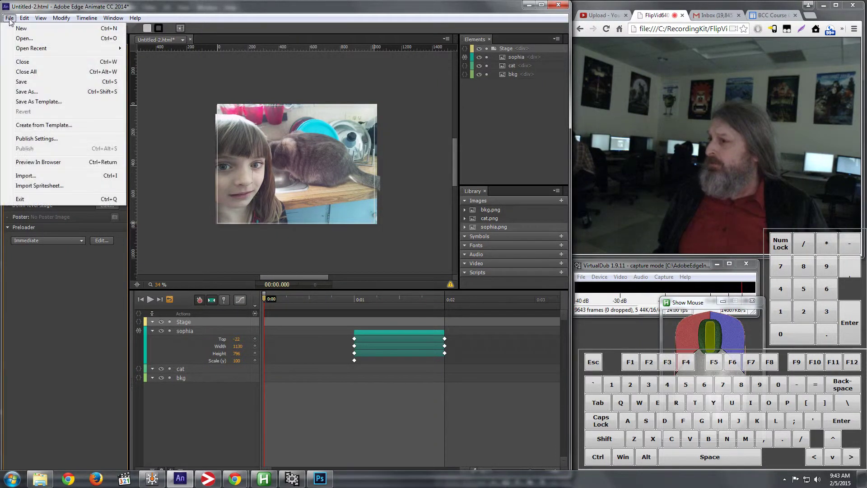
left_click(54, 161)
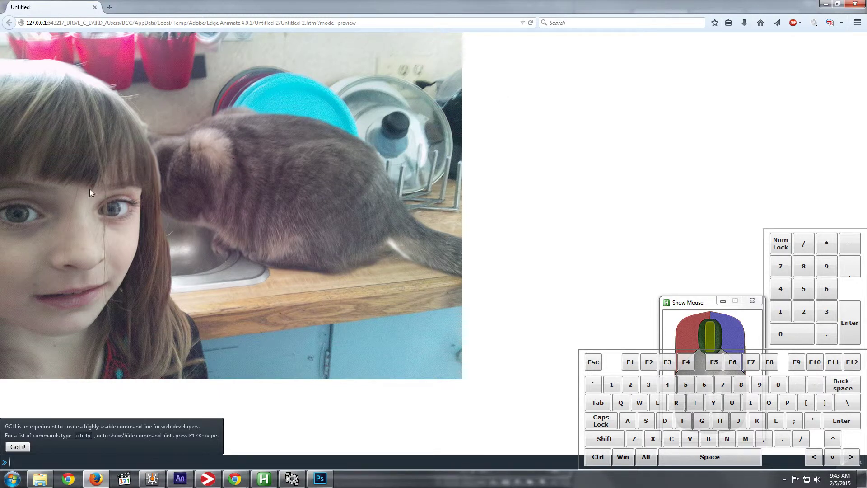
left_click(66, 203)
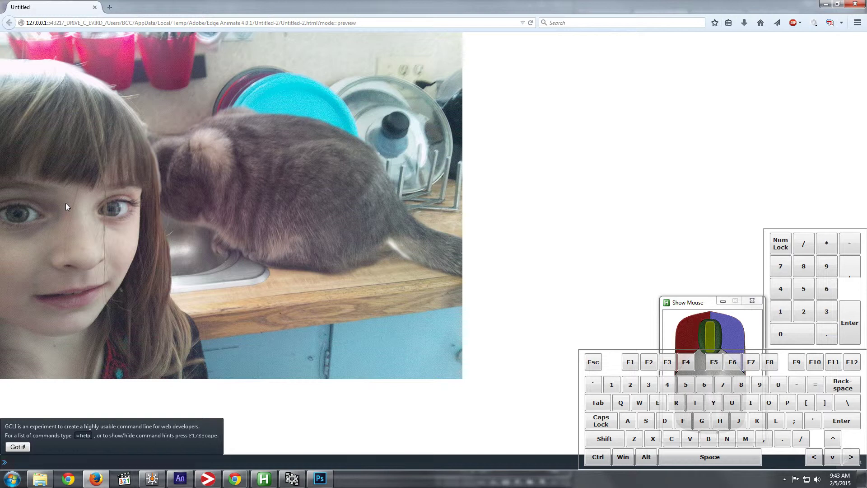
left_click(66, 203)
left_click(82, 221)
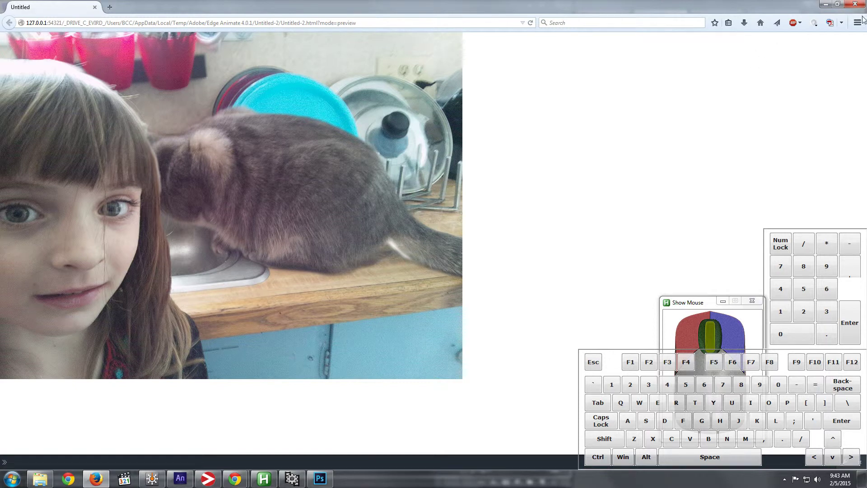
left_click(855, 4)
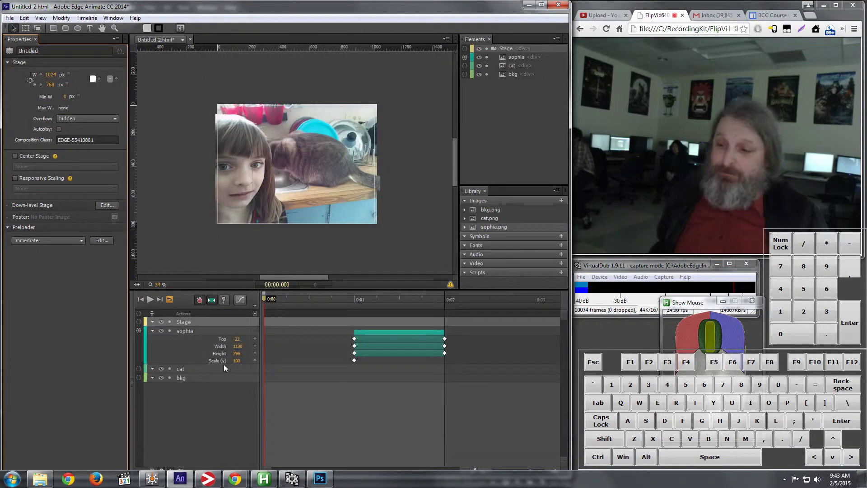
Step: Check the girl's mouseleave and mouseenter code for added actions, moving the code window and expanding the code area to read it
left_click(139, 331)
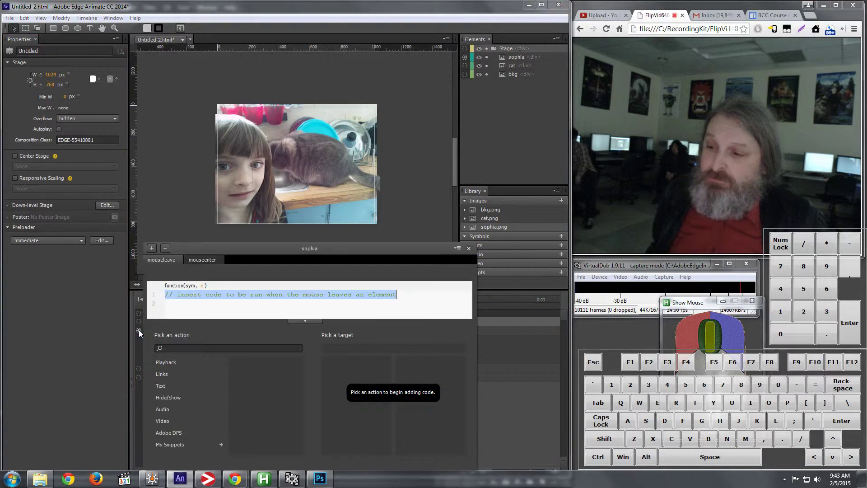
left_click(209, 259)
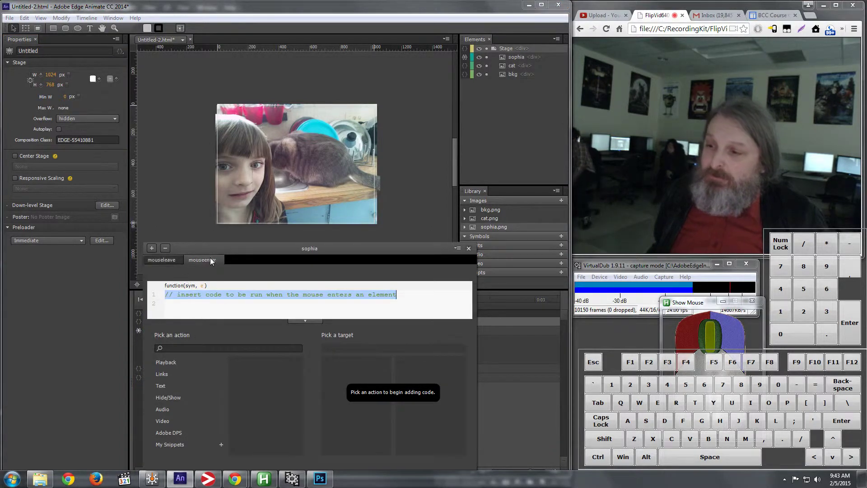
left_click_drag(255, 250, 244, 205)
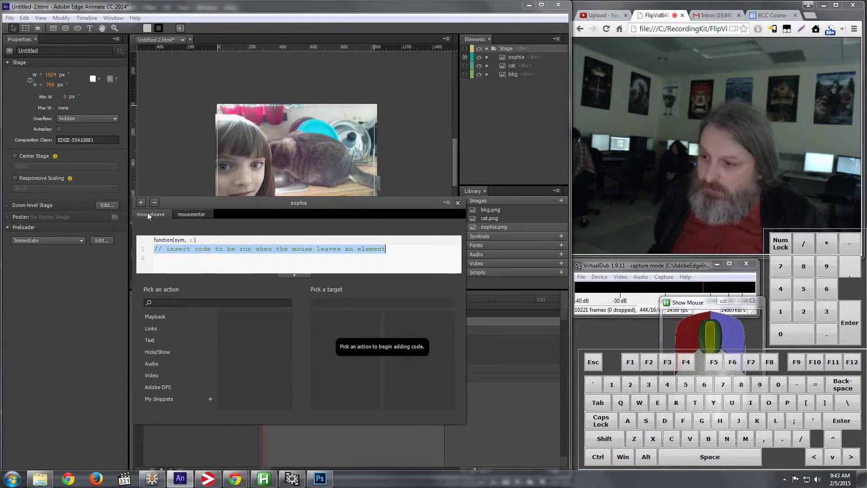
left_click(293, 275)
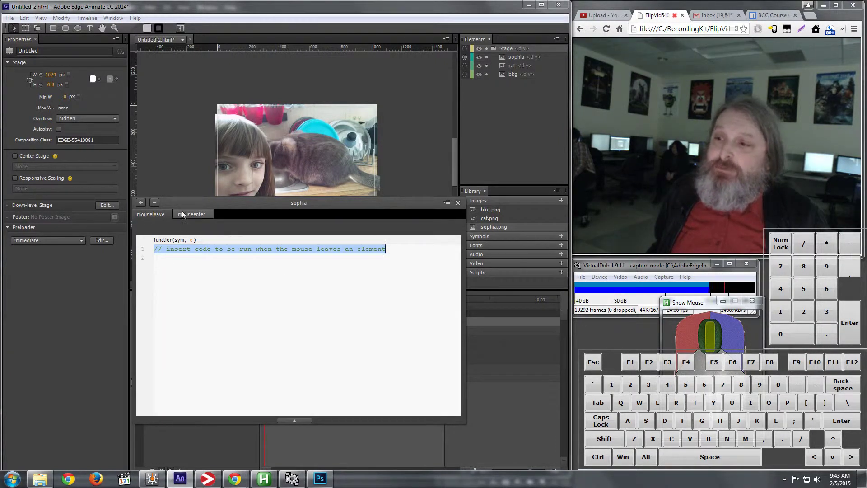
left_click(290, 419)
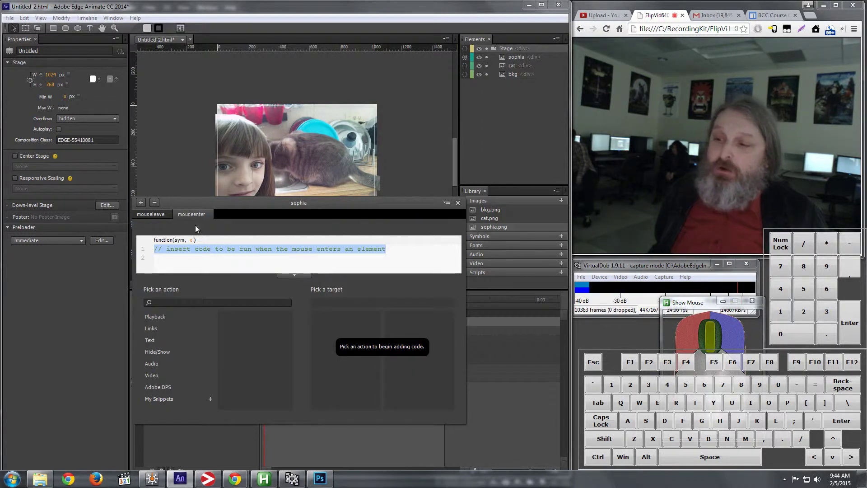
Step: Try to give the girl's mouseenter event a Play From action at 1000 ms targeting the Stage, and close the code window
left_click(153, 316)
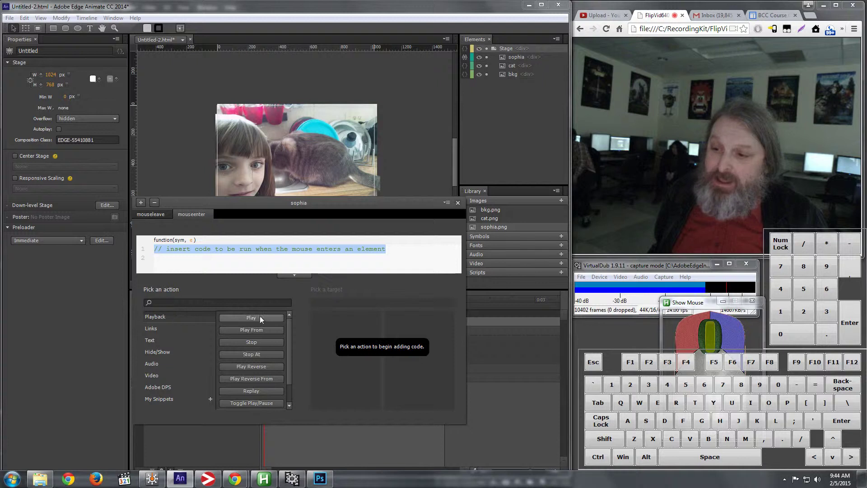
left_click(247, 332)
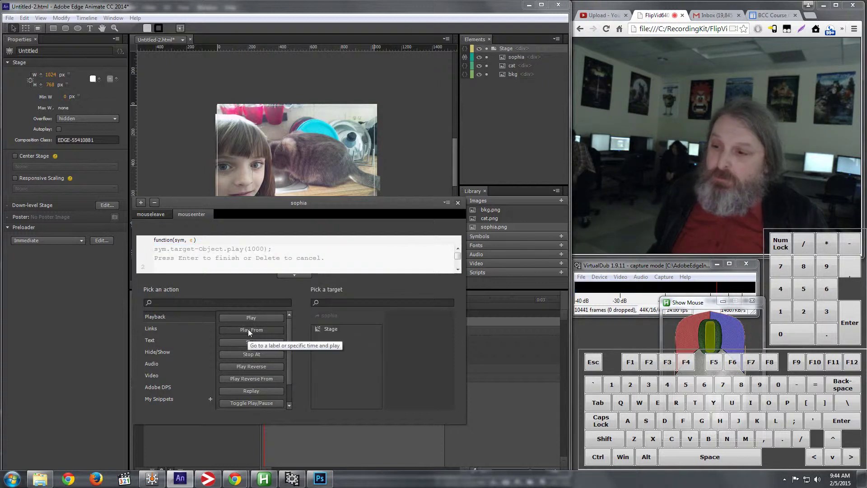
left_click(329, 329)
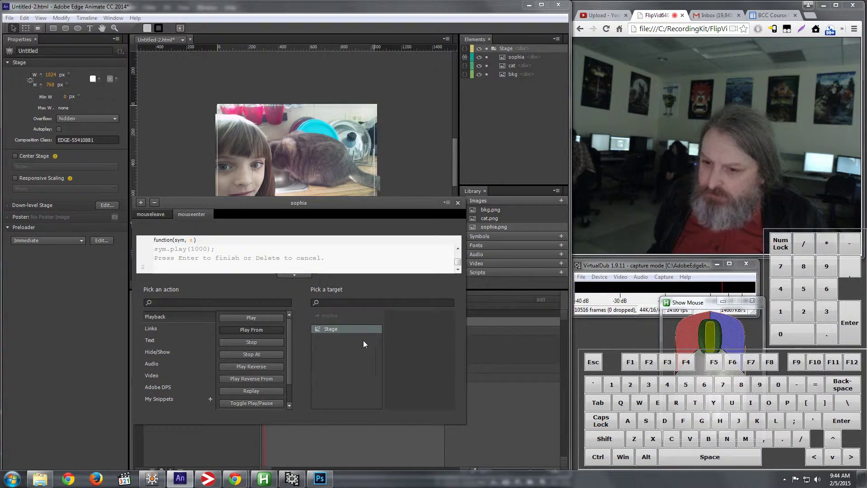
mouse_move(459, 261)
left_mouse_down()
mouse_move(457, 252)
mouse_move(457, 273)
mouse_move(459, 245)
left_mouse_up()
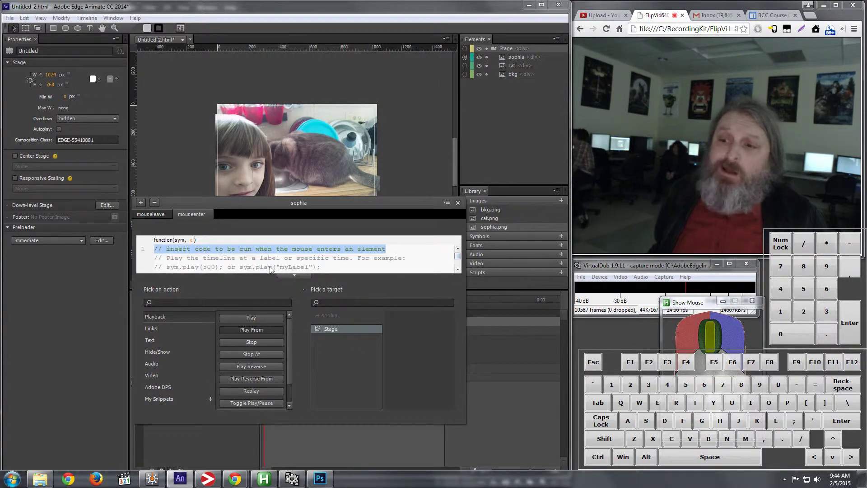
left_click(457, 203)
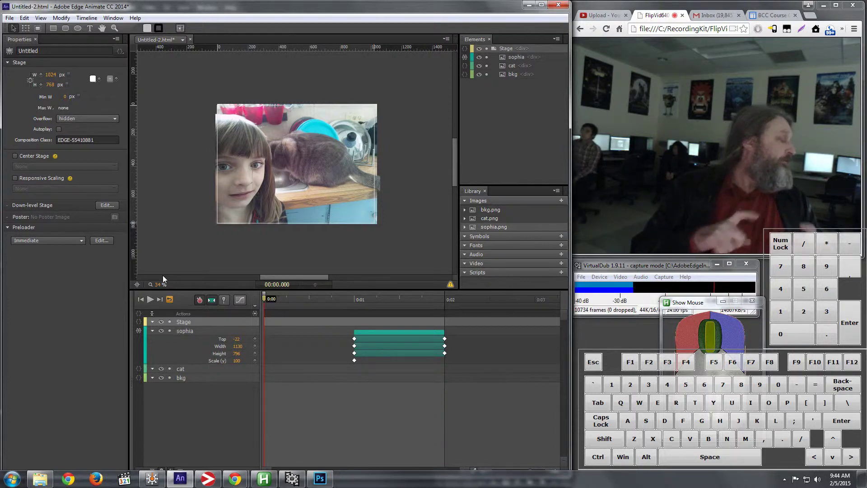
Step: Reopen the girl's mouseenter code, check the available event types, and place the cursor in the comment line
left_click(139, 331)
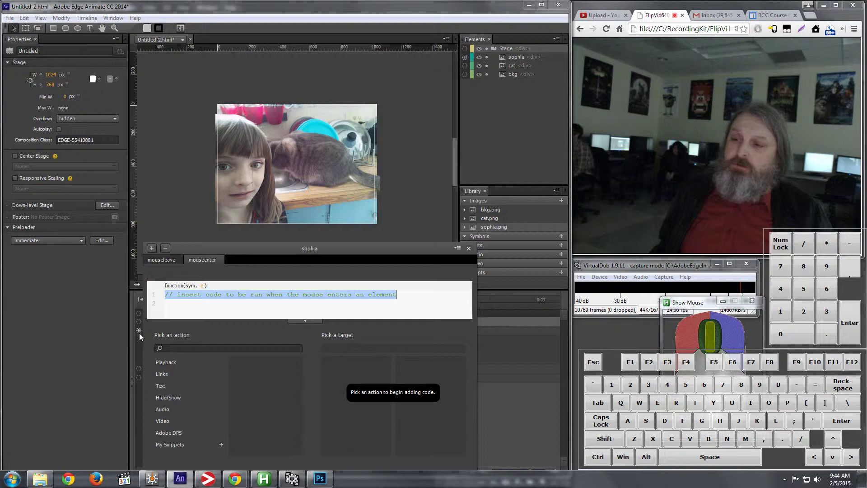
left_click(151, 248)
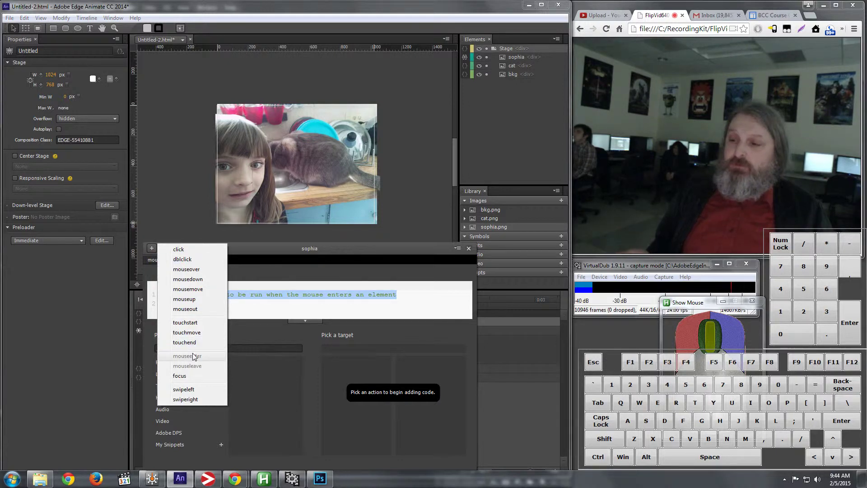
left_click(293, 269)
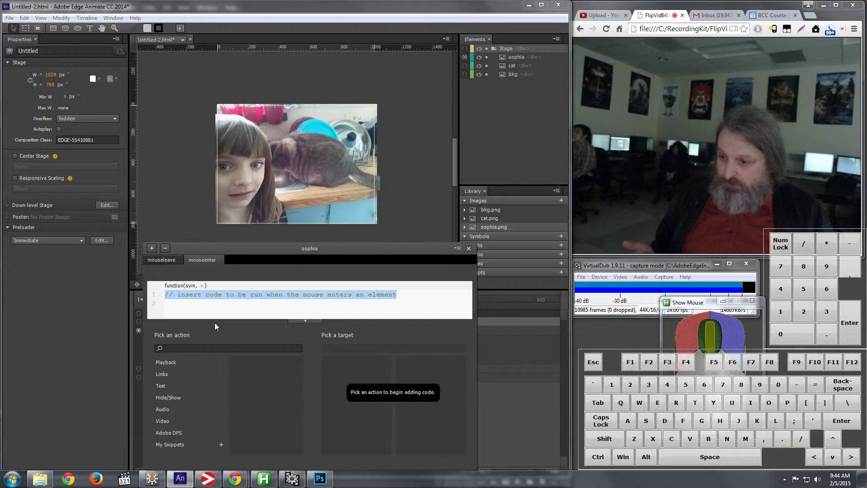
left_click(222, 295)
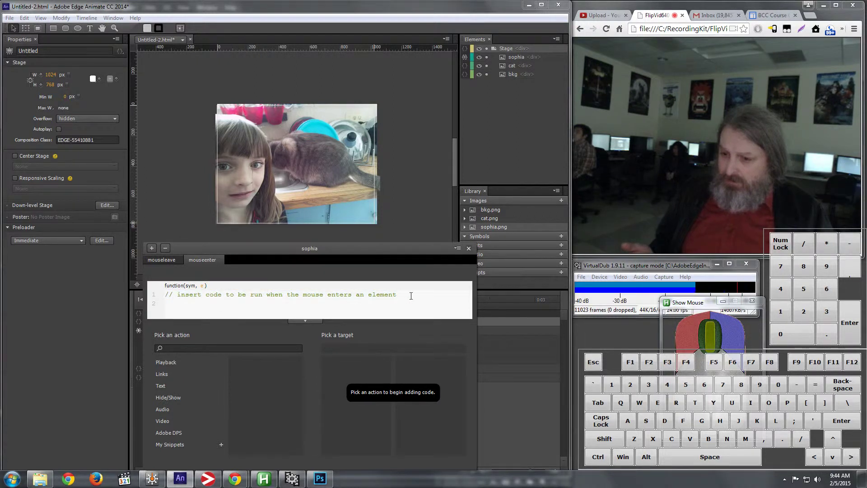
Step: Choose a Play From action at 1000 ms for the girl's mouseenter event, with the Stage as its target
left_click(165, 362)
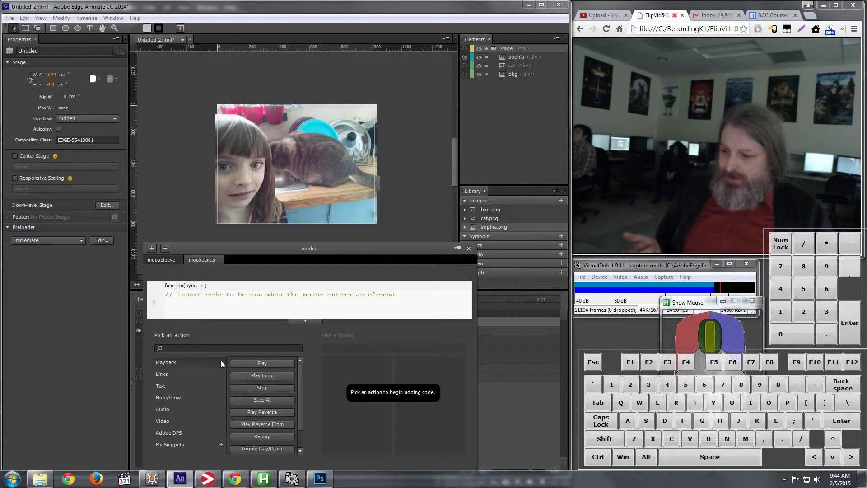
left_click(265, 377)
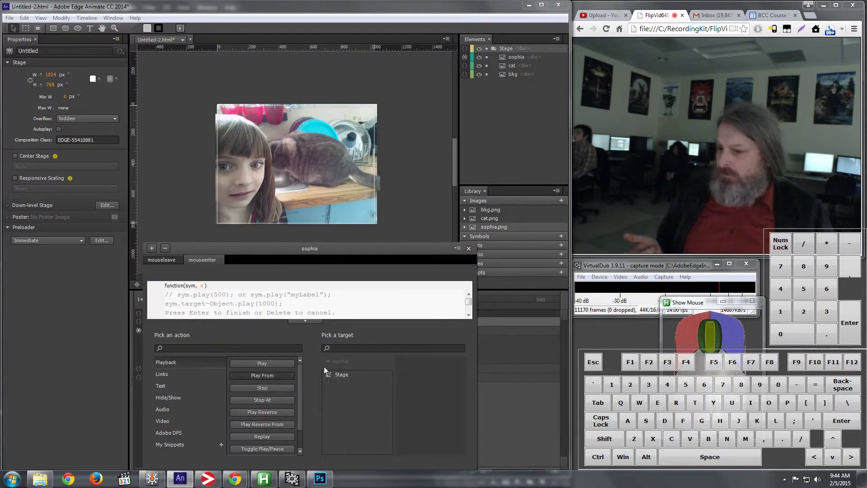
left_click(346, 349)
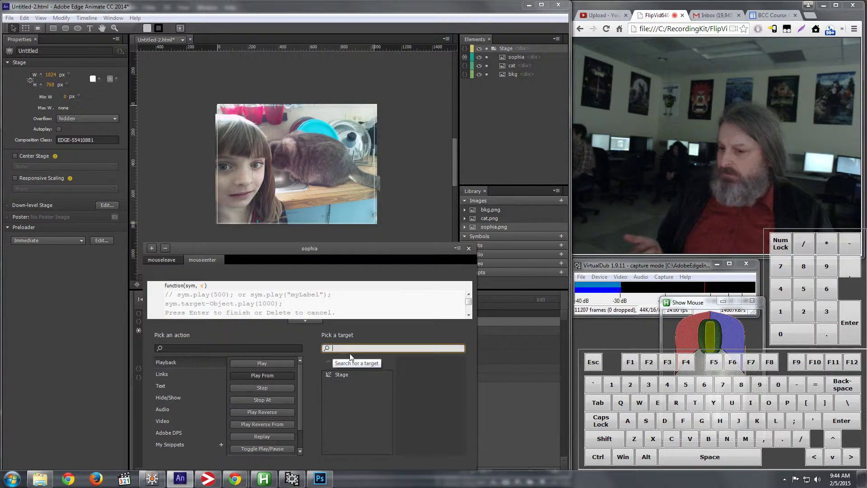
left_click(341, 375)
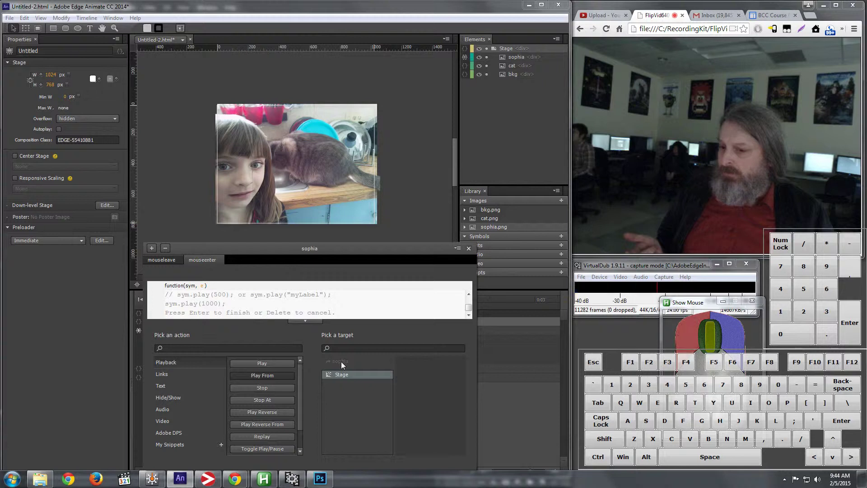
Step: Review the pending Play From snippet in the mouseenter code and insert a blank line above it
mouse_move(468, 313)
left_mouse_down()
mouse_move(467, 296)
mouse_move(469, 312)
left_mouse_up()
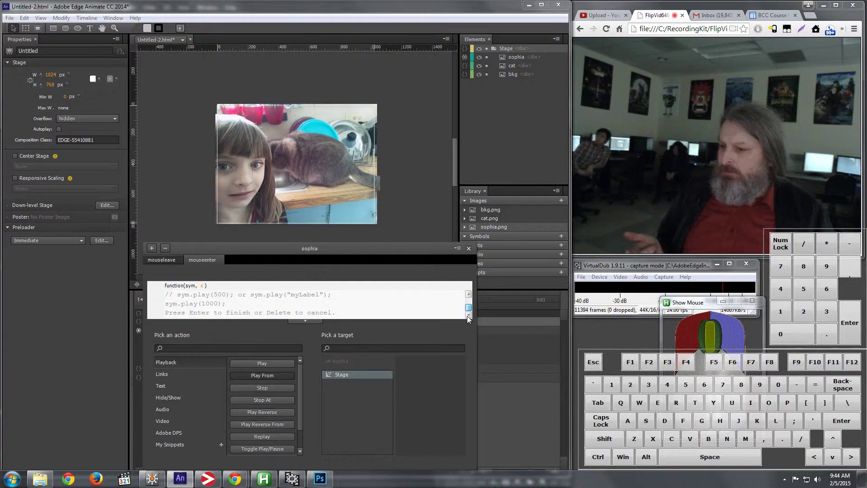
left_click(411, 314)
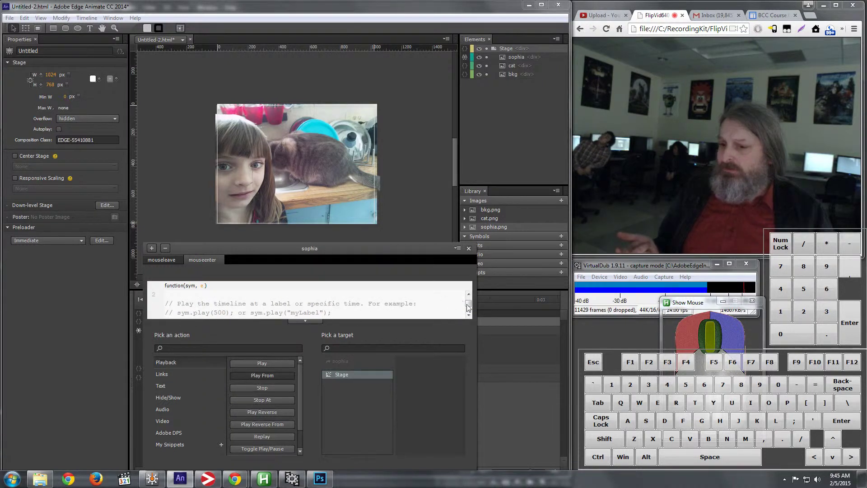
left_click_drag(467, 309, 469, 314)
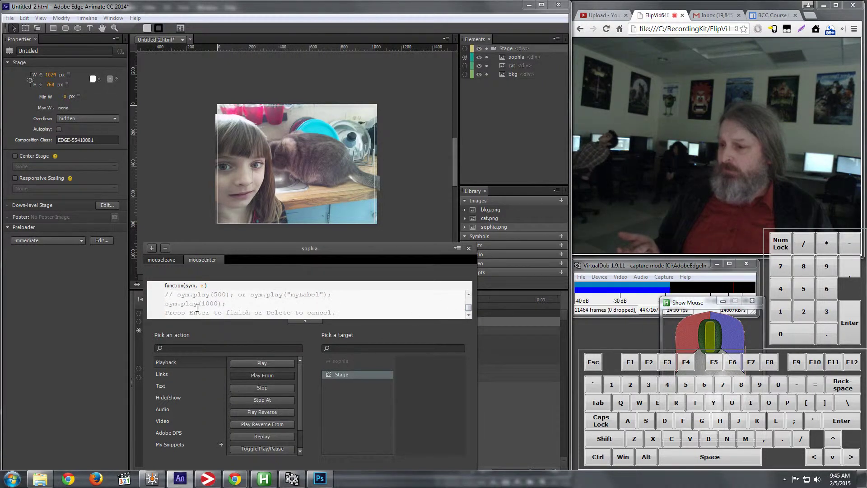
left_click(270, 299)
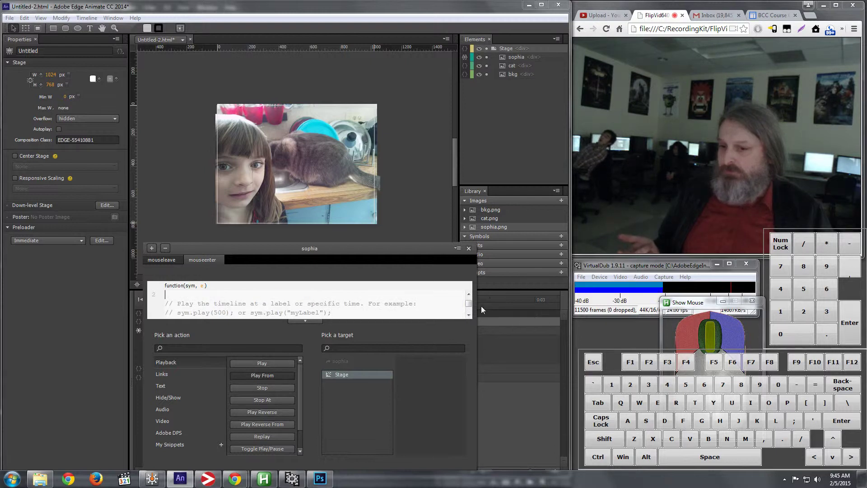
left_click_drag(468, 304, 468, 312)
left_click(374, 304)
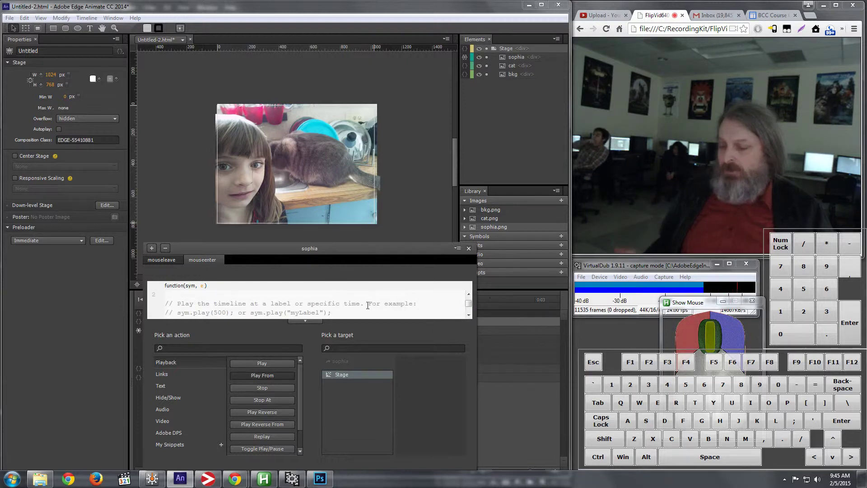
key("Return")
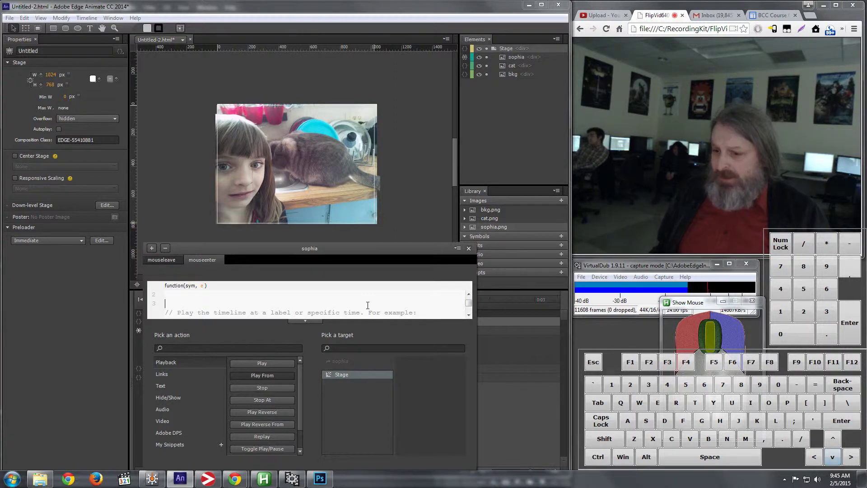
scroll(351, 312, "down", 1)
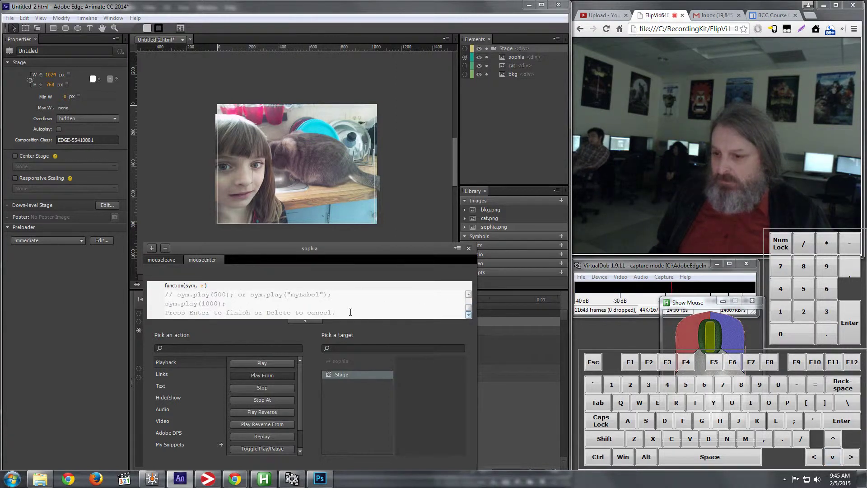
scroll(304, 313, "up", 1)
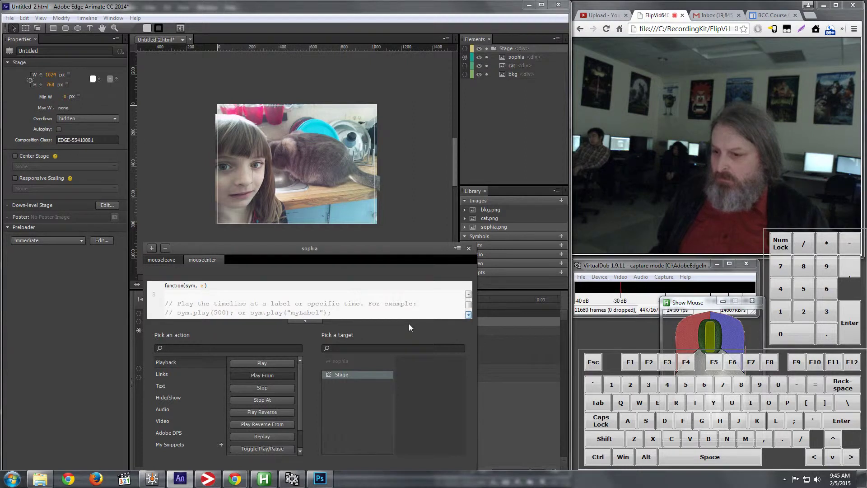
key("Up")
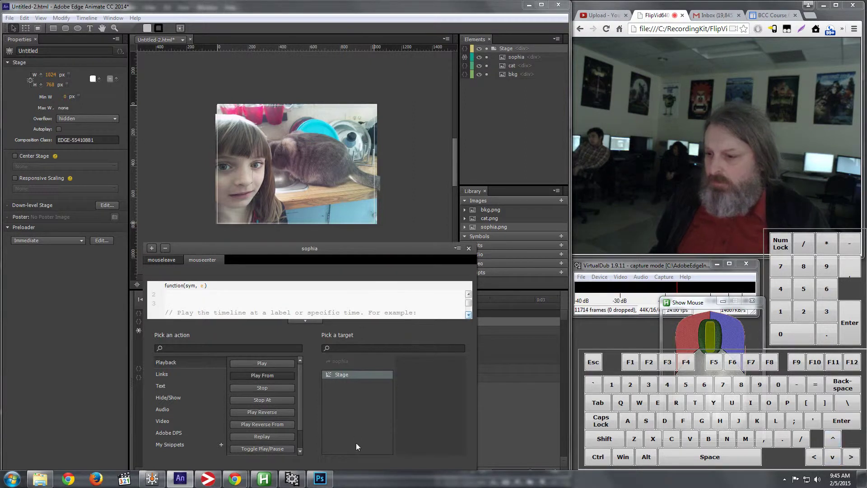
Step: Commit the pending Play From snippet targeting the Stage and enlarge the code window to show the inserted lines
left_click(339, 373)
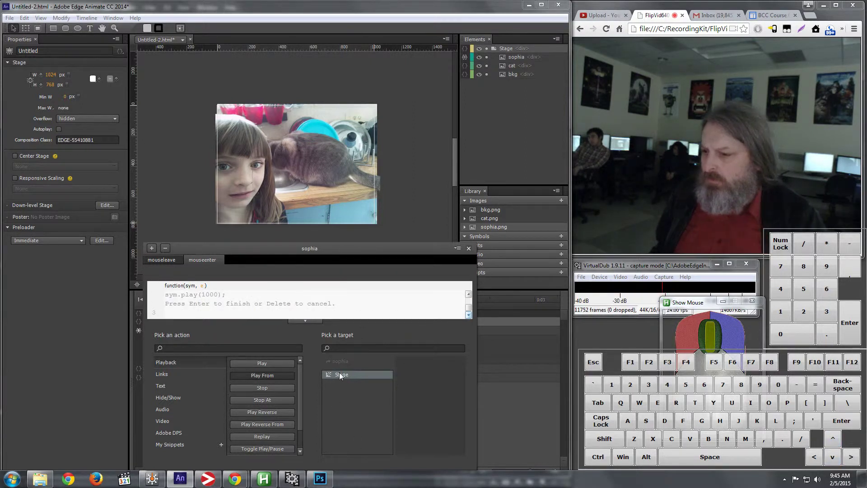
key("Return")
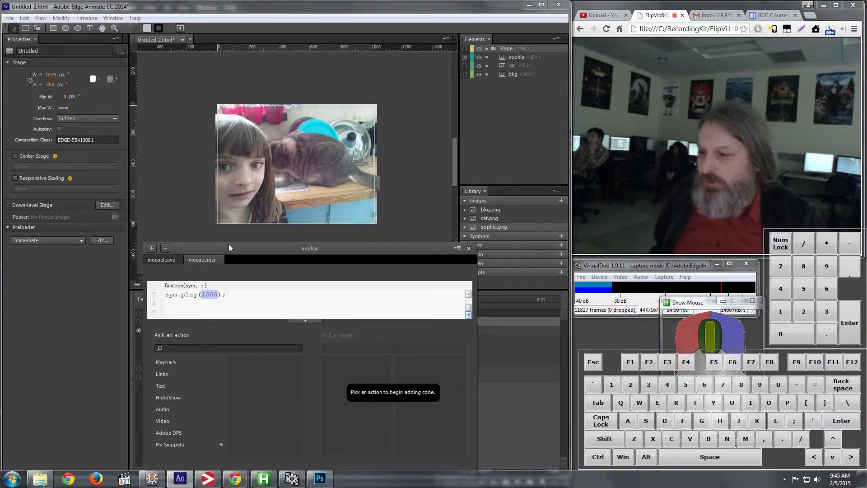
left_click_drag(229, 244, 283, 228)
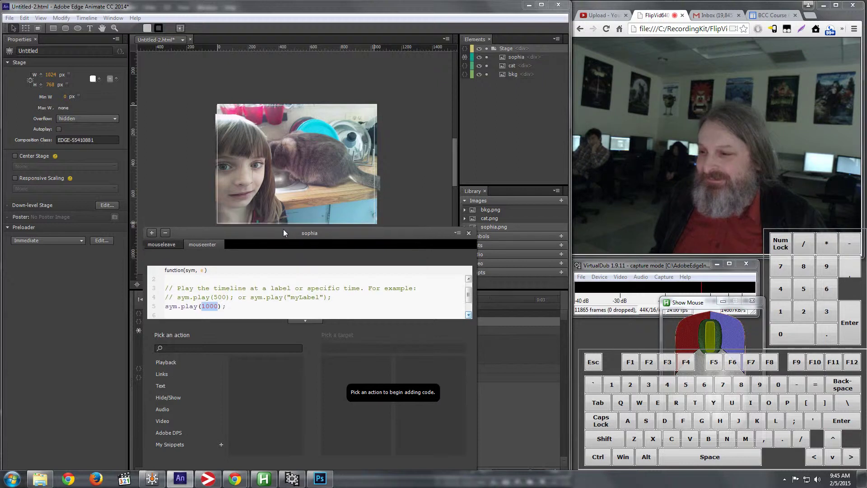
Step: Close the girl's event code, preview the composition in the browser to test the mouseenter action, and return to the editor
left_click(469, 236)
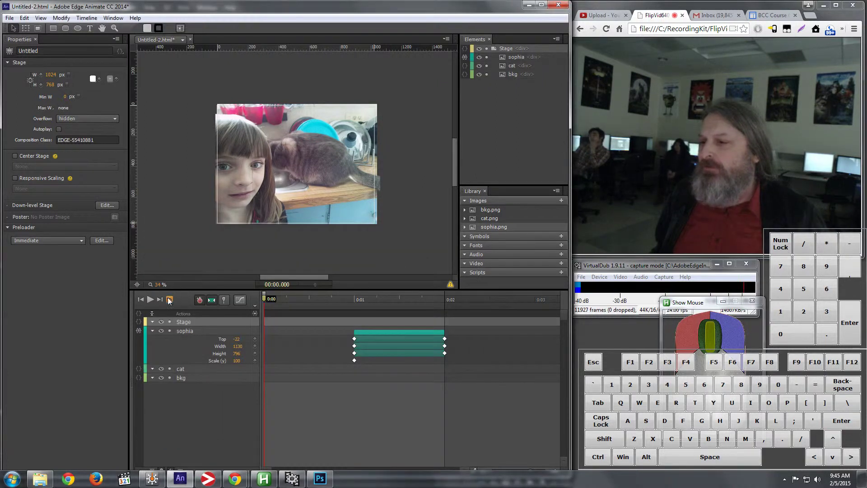
left_click(9, 17)
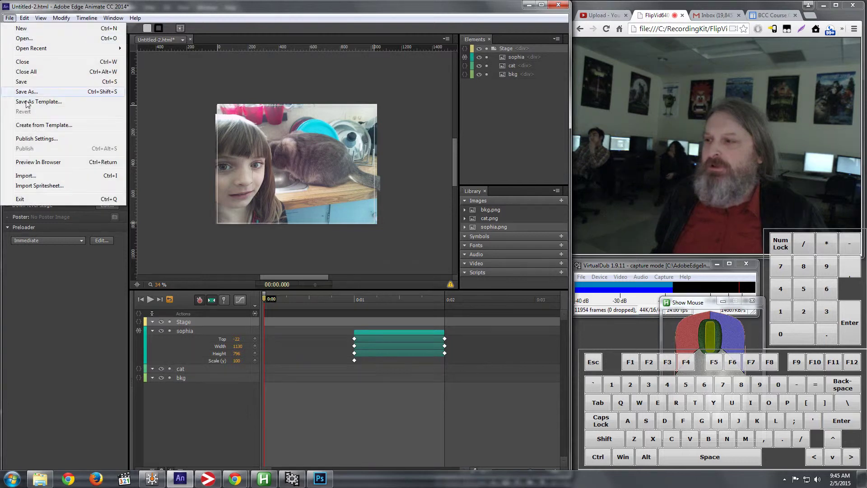
left_click(40, 162)
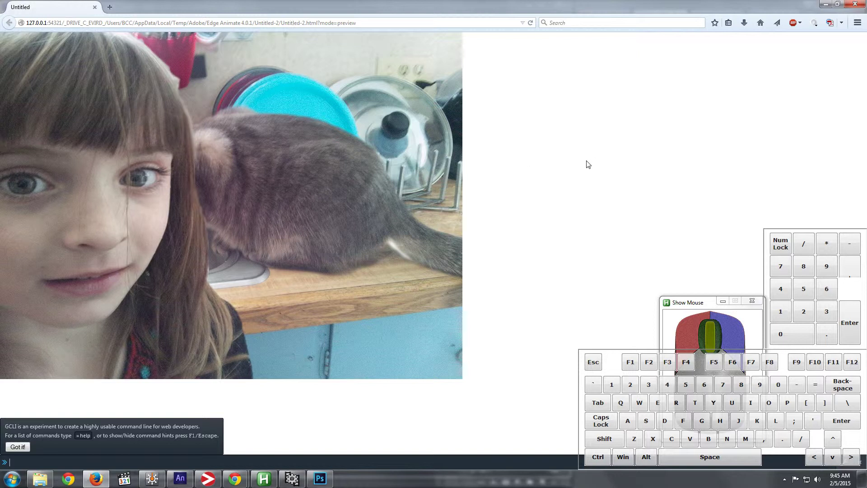
left_click(856, 5)
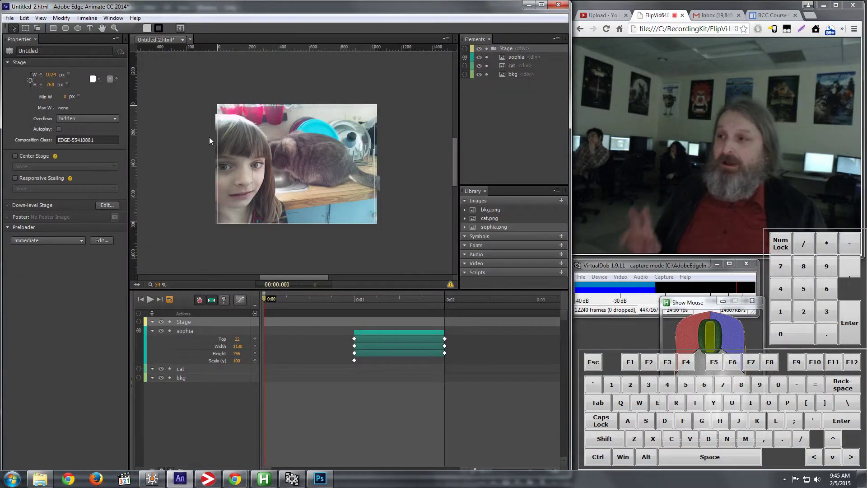
Step: Reopen the girl's event code, check the mouseenter play call, and place the cursor on the empty line of the mouseleave code
left_click(139, 330)
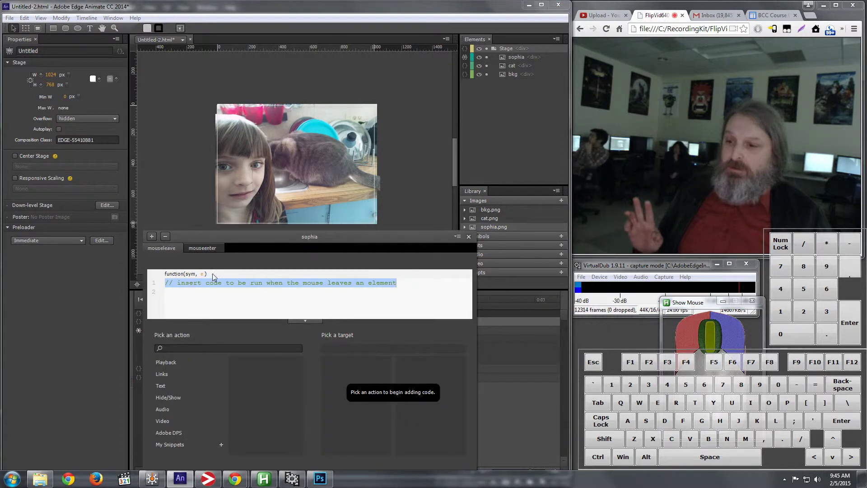
left_click(202, 248)
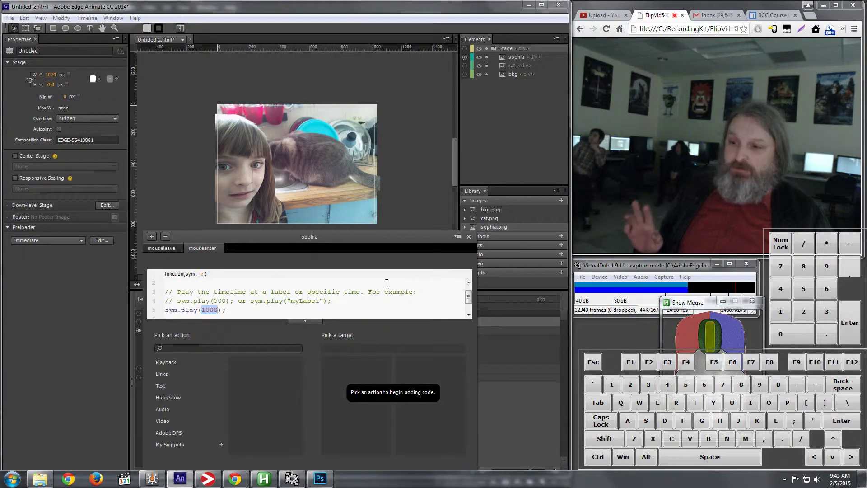
mouse_move(468, 299)
left_mouse_down()
mouse_move(468, 282)
mouse_move(468, 305)
left_mouse_up()
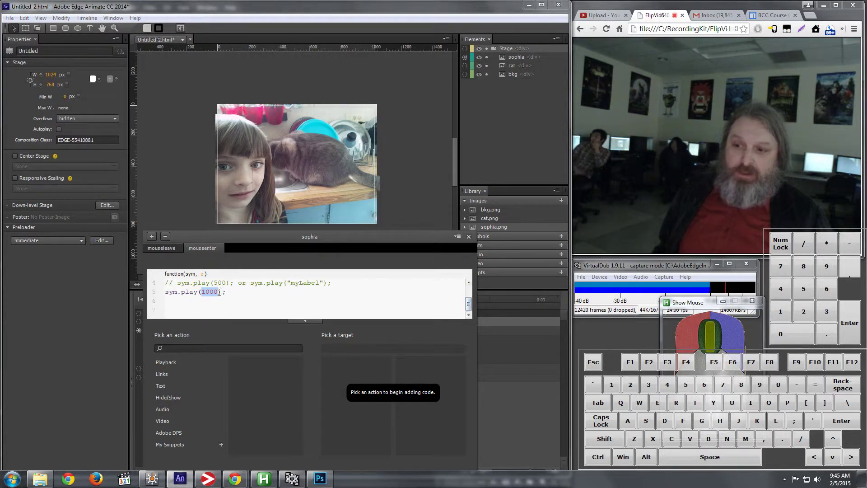
left_click(167, 248)
left_click(374, 302)
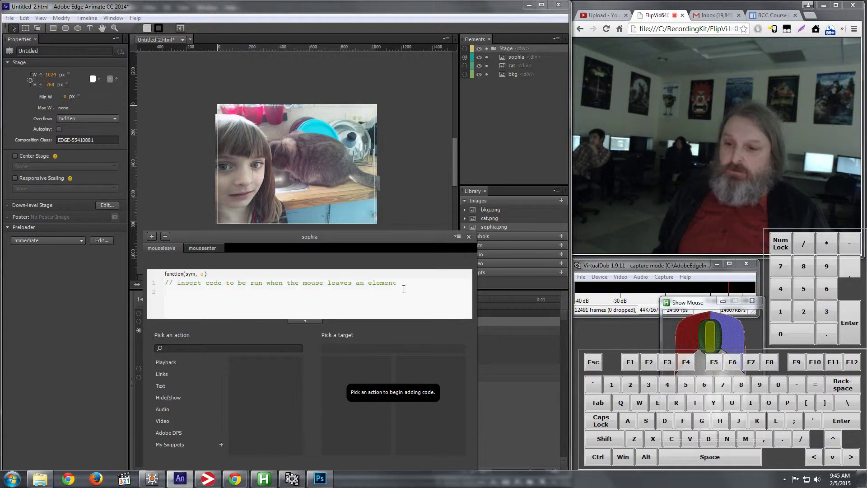
Step: Add a Play Reverse action targeting the Stage to the girl's mouseleave event and close the code window
left_click(169, 360)
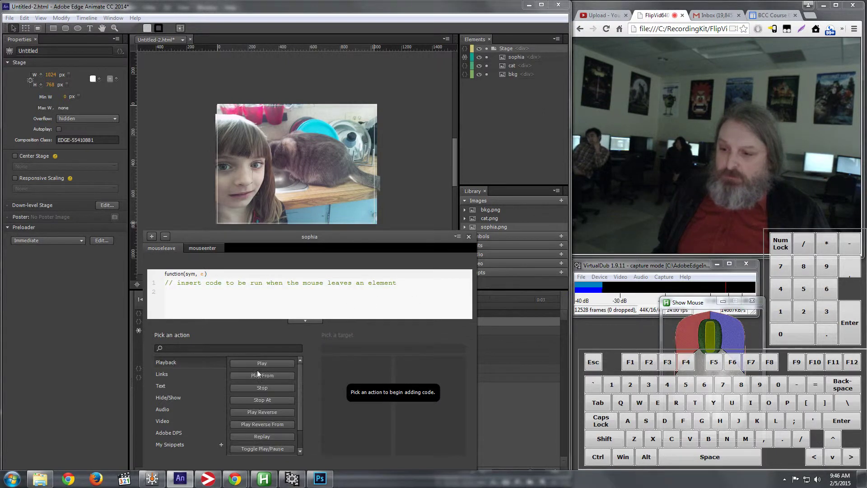
left_click(270, 412)
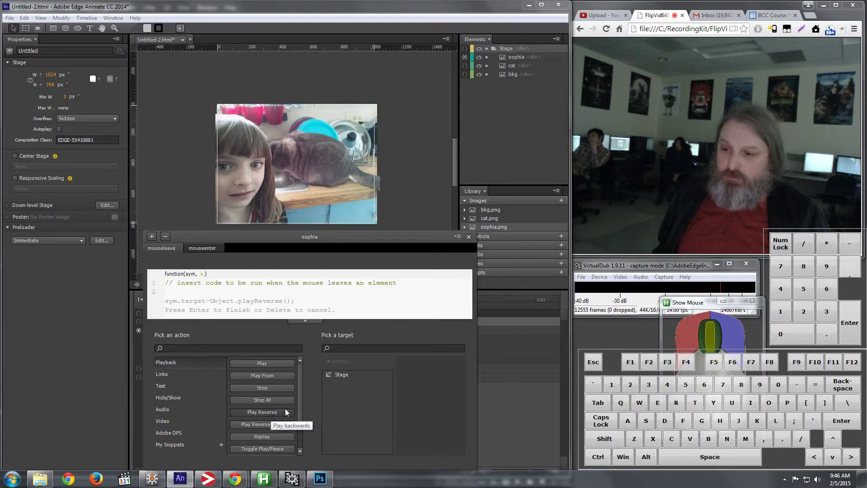
left_click(347, 373)
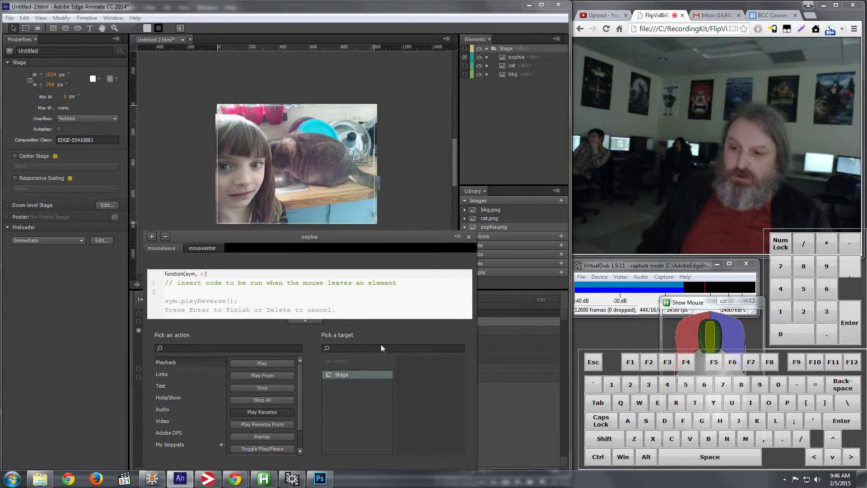
key("Return")
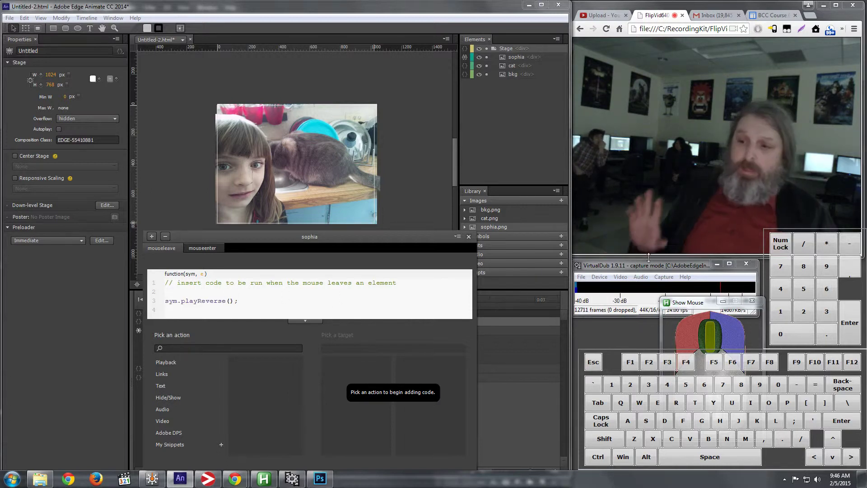
left_click(468, 236)
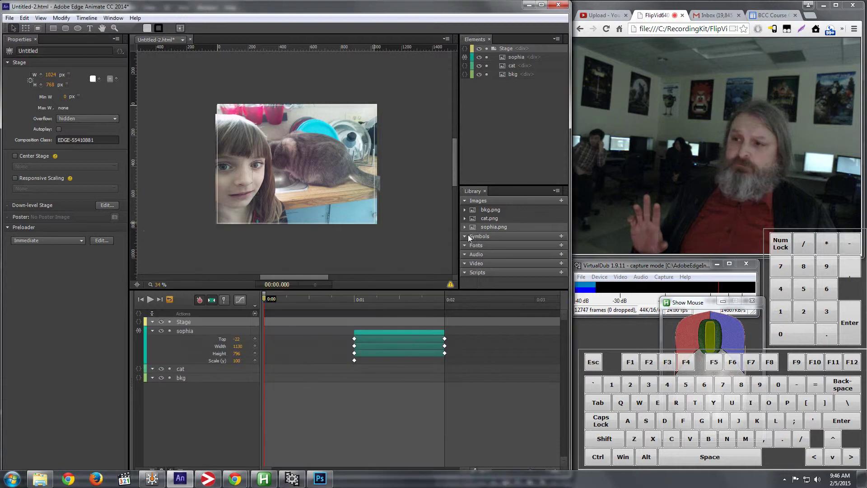
Step: Preview the composition in the browser to test the mouseenter and mouseleave actions, and close the preview
left_click(10, 18)
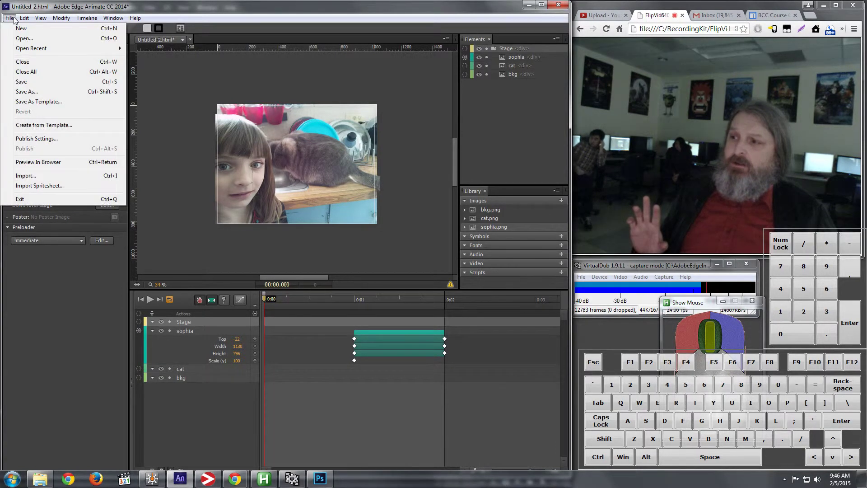
mouse_move(24, 18)
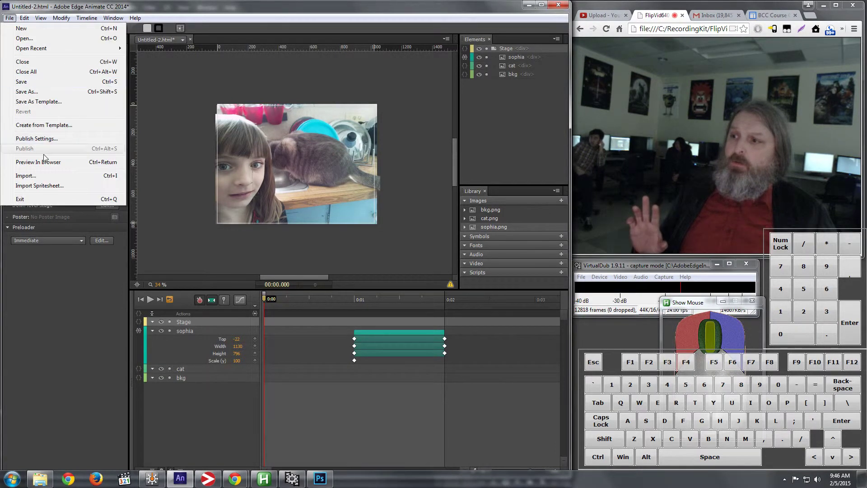
left_click(58, 162)
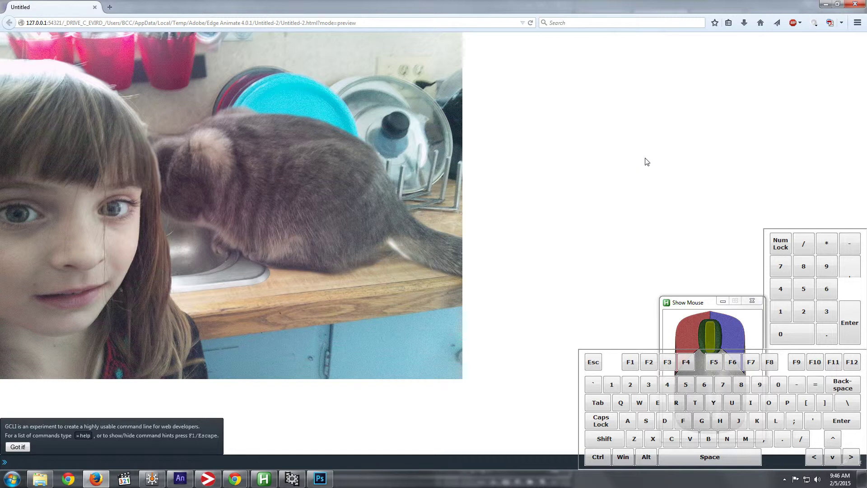
left_click(852, 4)
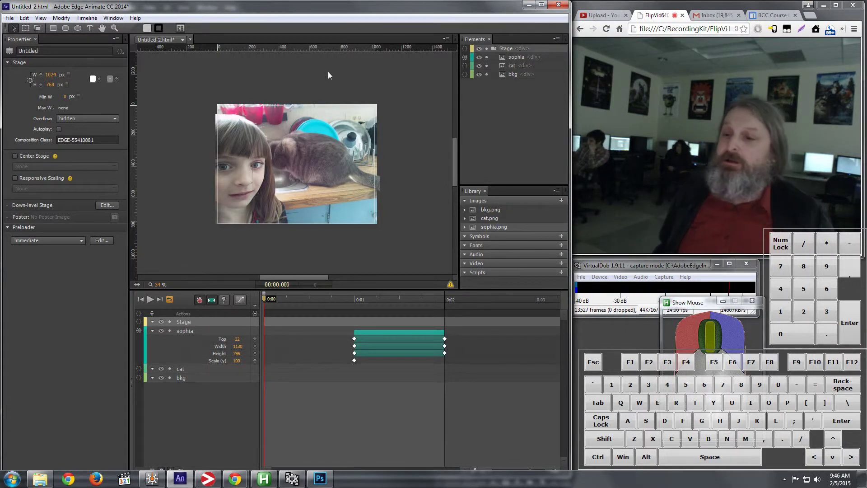
Step: Add a click event to the cat element, look over the playback actions, and close the code window without choosing one
left_click(180, 369)
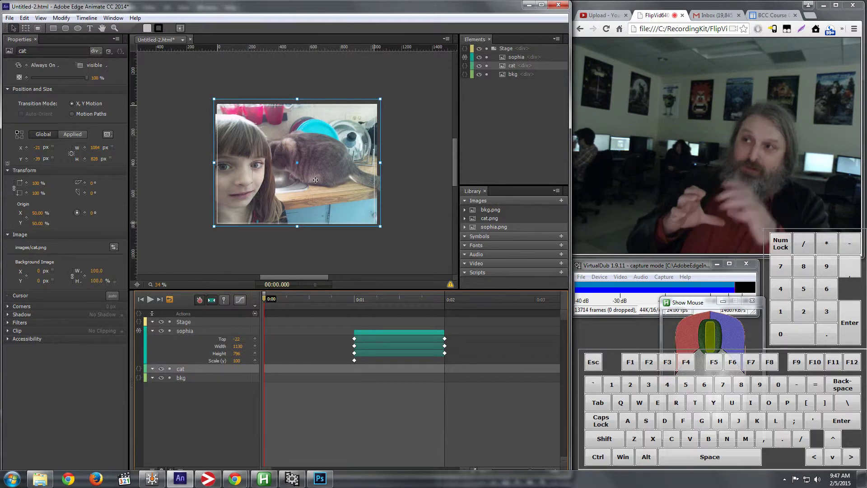
left_click(138, 368)
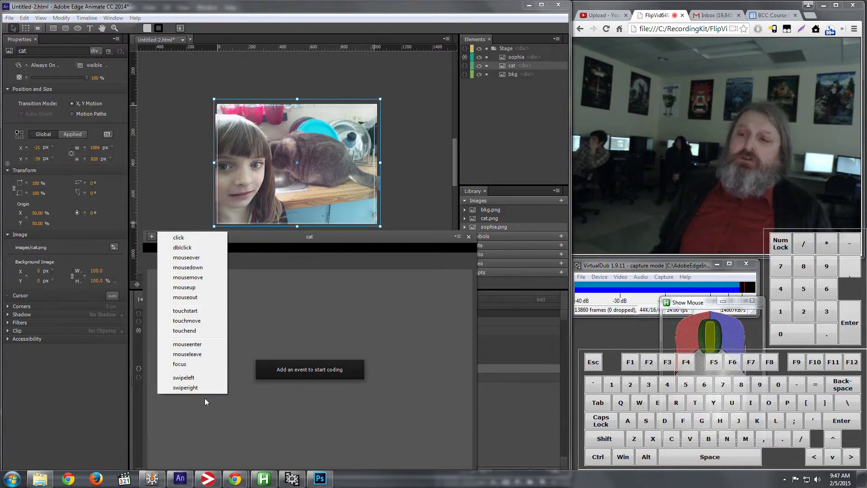
left_click(181, 237)
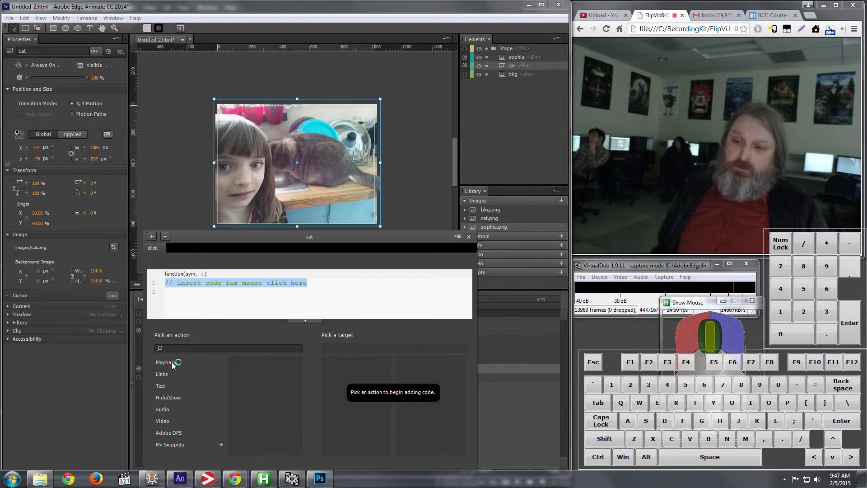
left_click(171, 362)
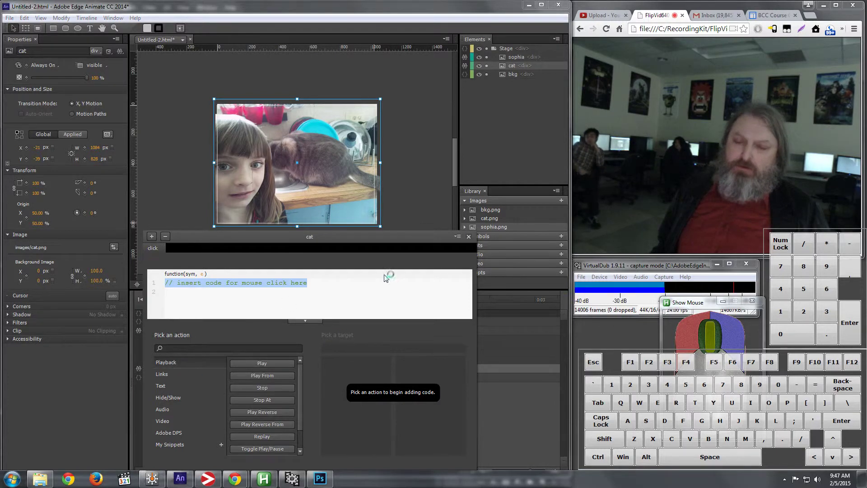
left_click(468, 239)
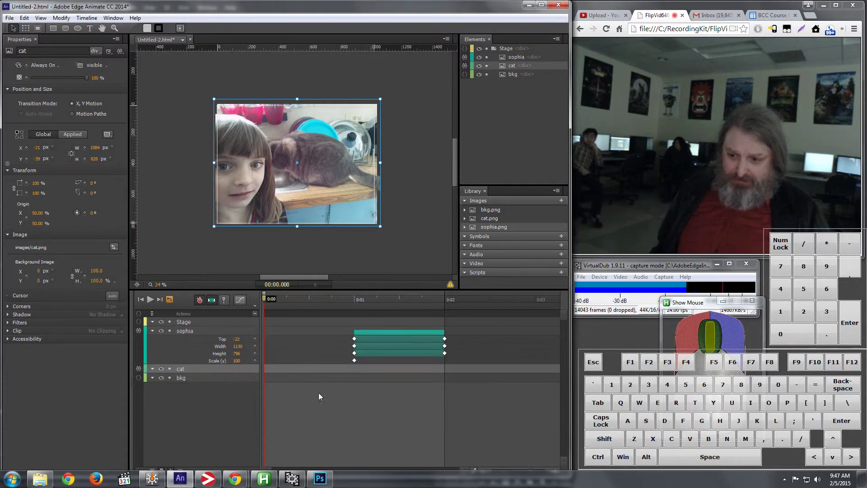
Step: At the 1-second mark, add a horizontal scale keyframe for the girl and move her to X 0, Y -28 px
left_click(377, 298)
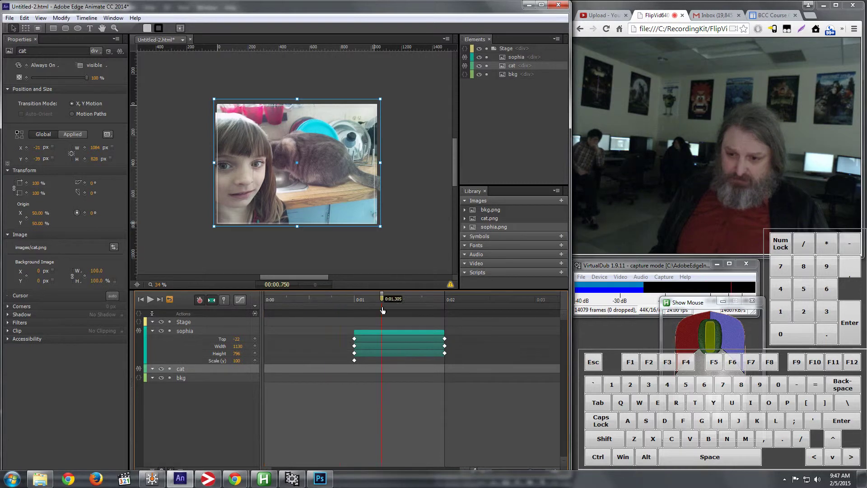
key("space")
left_click(355, 352)
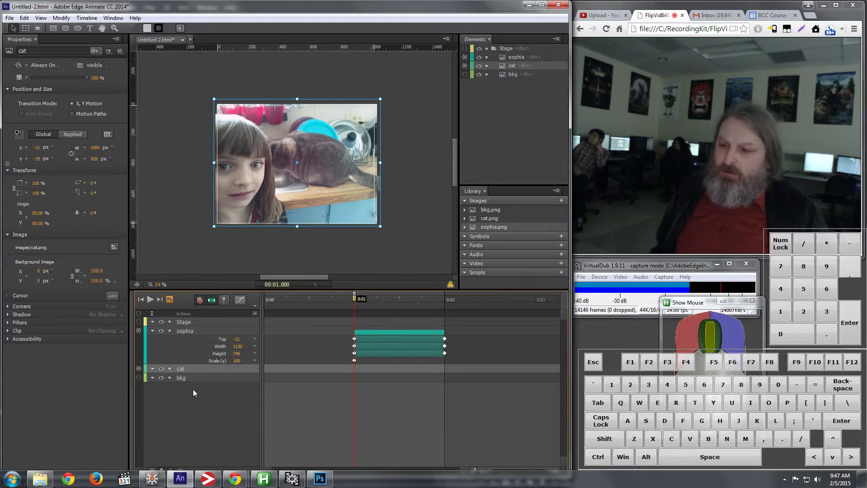
left_click(334, 148)
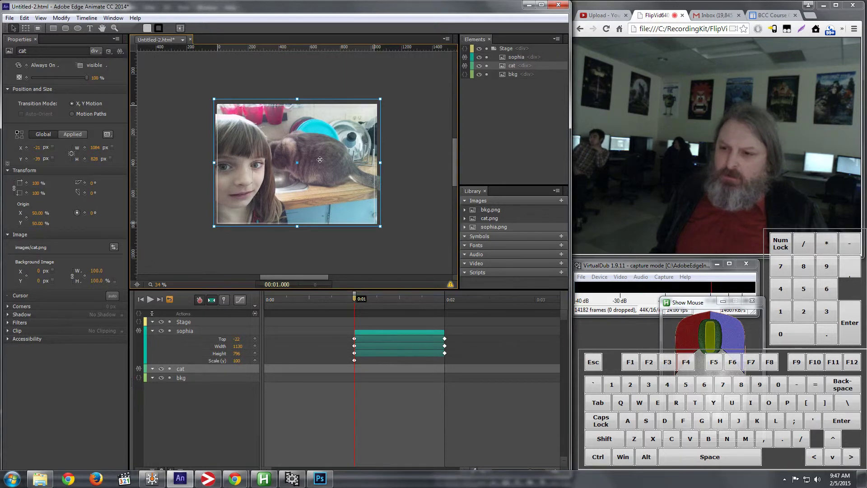
left_click(26, 184)
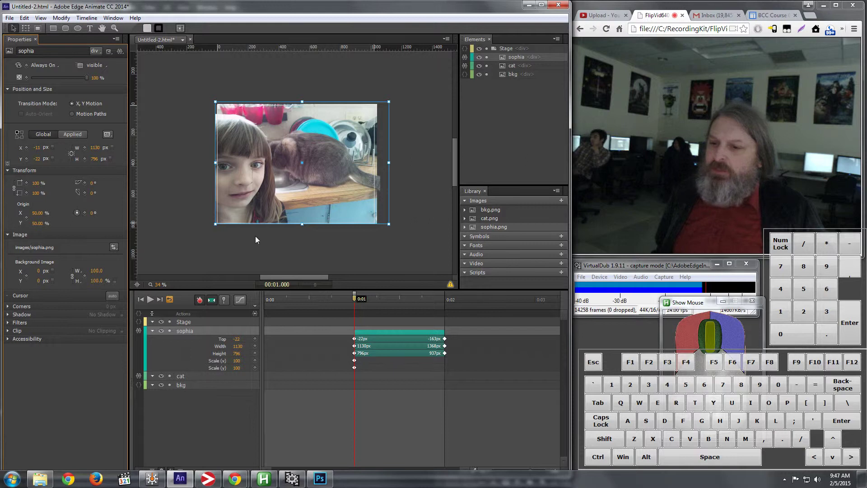
left_click_drag(319, 162, 321, 161)
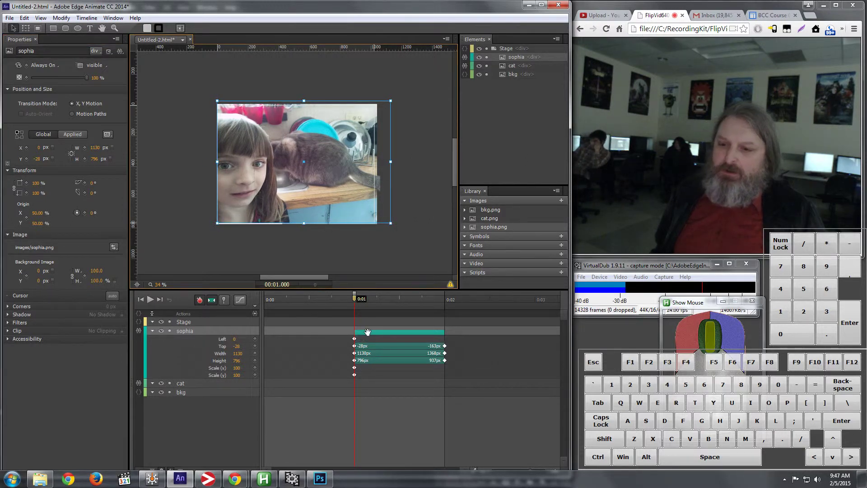
Step: Try resizing the girl to about 1383 × 934 px at 2.5 seconds, and undo the resize
left_click_drag(353, 300, 510, 304)
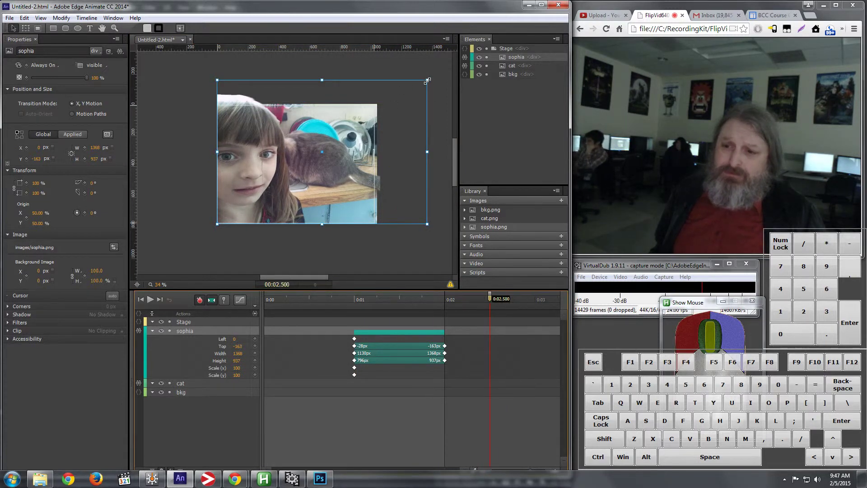
left_click_drag(427, 80, 430, 80)
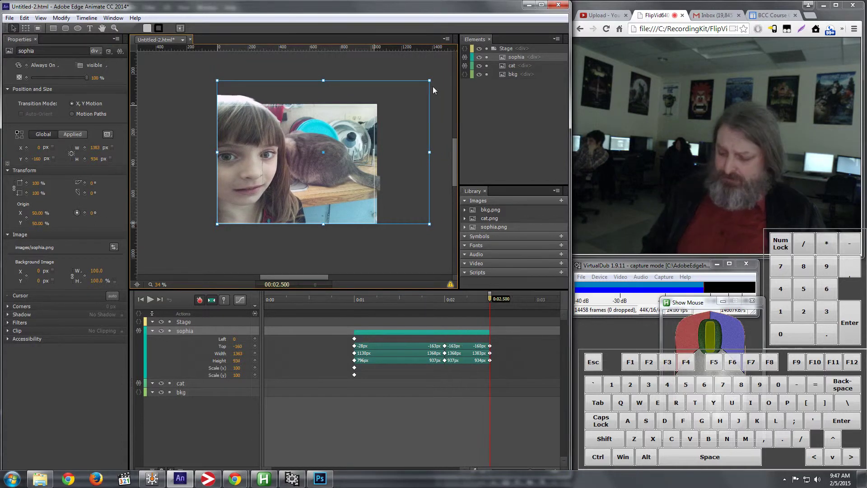
key("ctrl+z")
Step: With the girl hidden, add a horizontal scale keyframe to the cat at 1 second and move the cat to Y -28 px
left_click(188, 383)
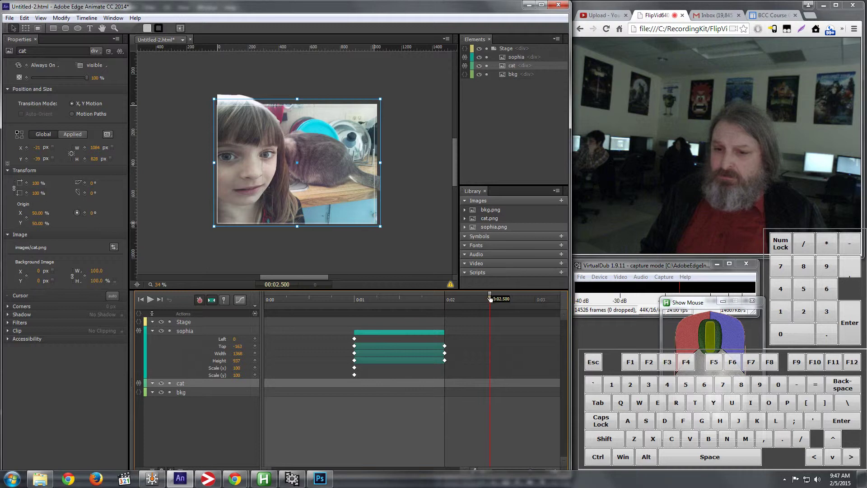
left_click_drag(490, 298, 343, 328)
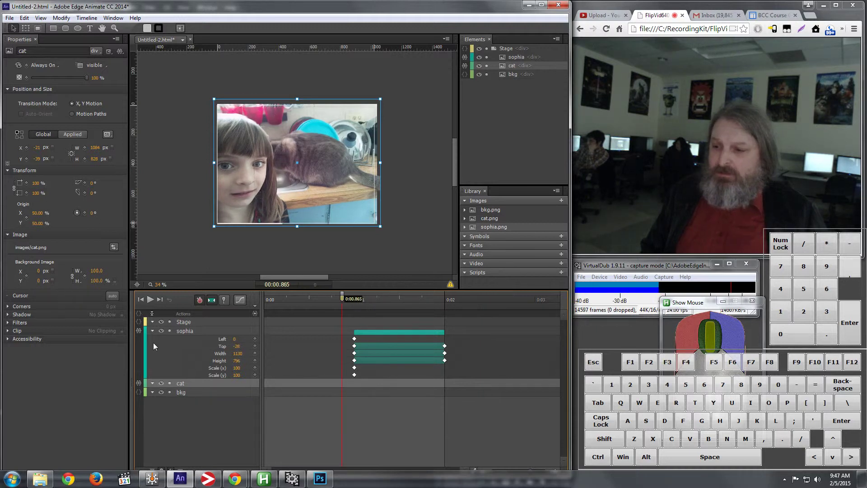
left_click(162, 330)
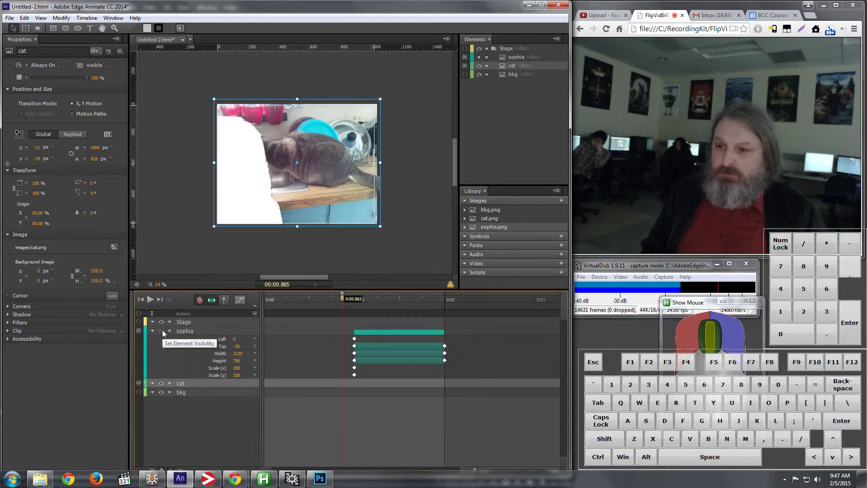
left_click_drag(342, 301, 324, 302)
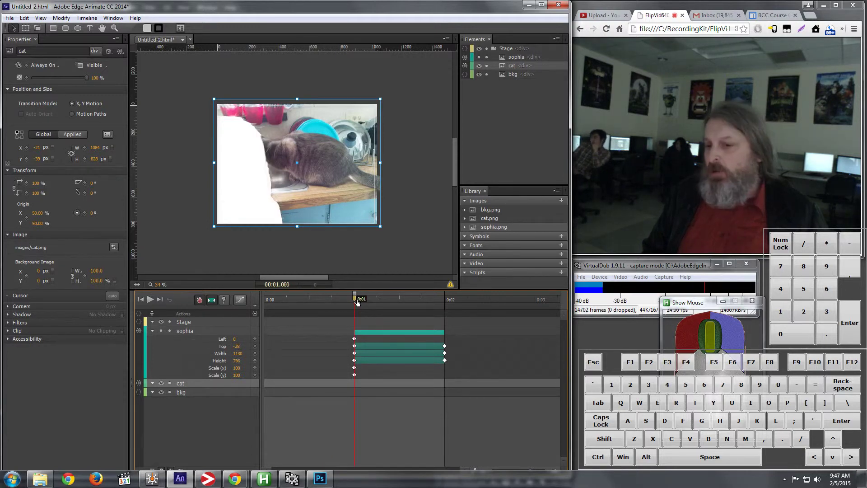
left_click(27, 183)
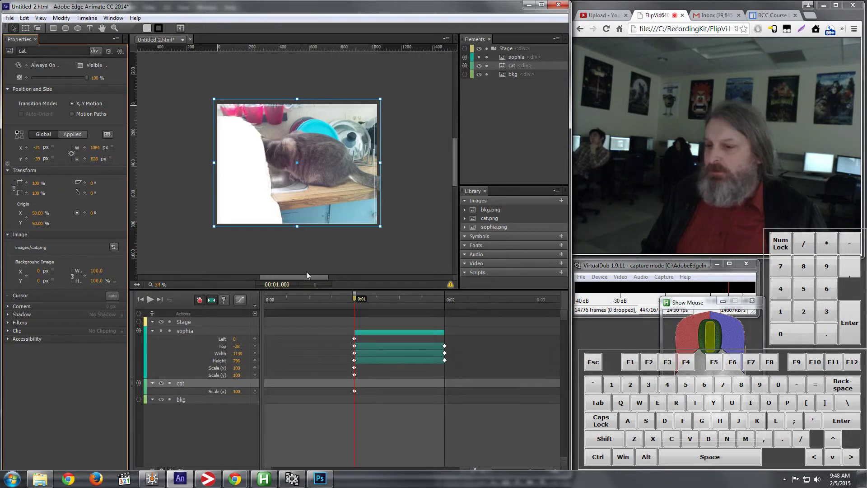
left_click_drag(323, 173, 326, 165)
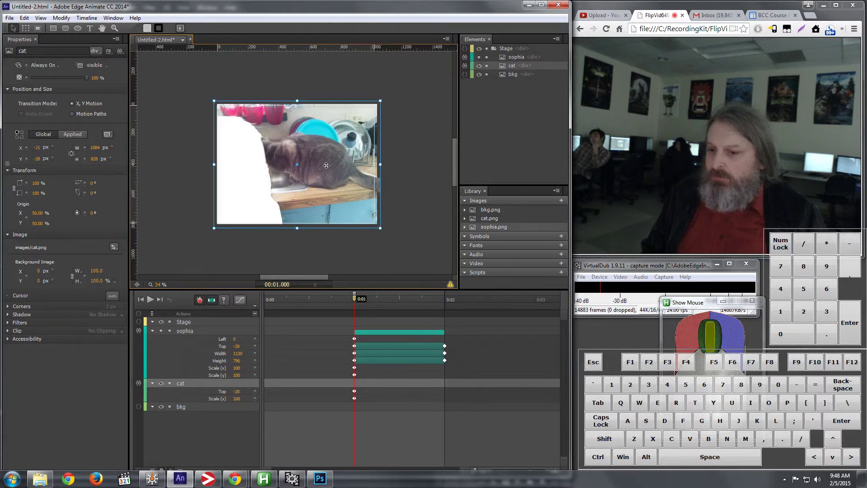
Step: At 2.5 seconds, enlarge the cat to about 1419 × 975 px at X -177, Y -72 px, and unhide the girl
left_click_drag(368, 297, 465, 302)
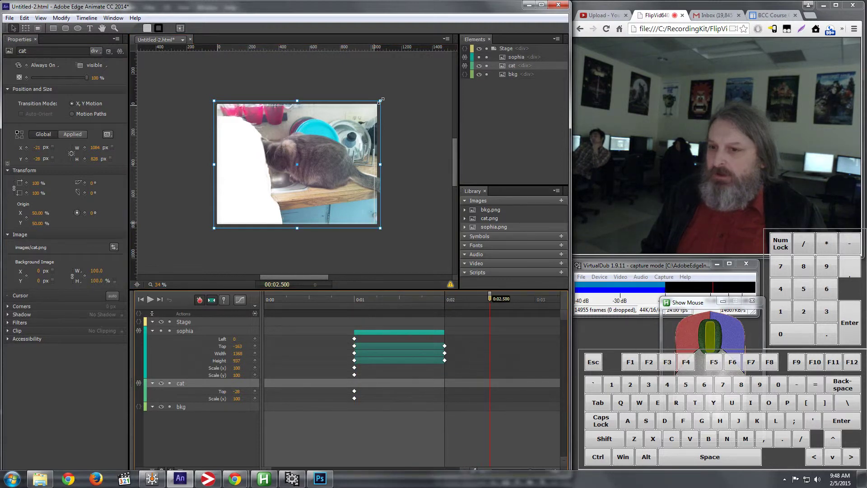
left_click_drag(382, 100, 433, 82)
left_click_drag(365, 139, 344, 152)
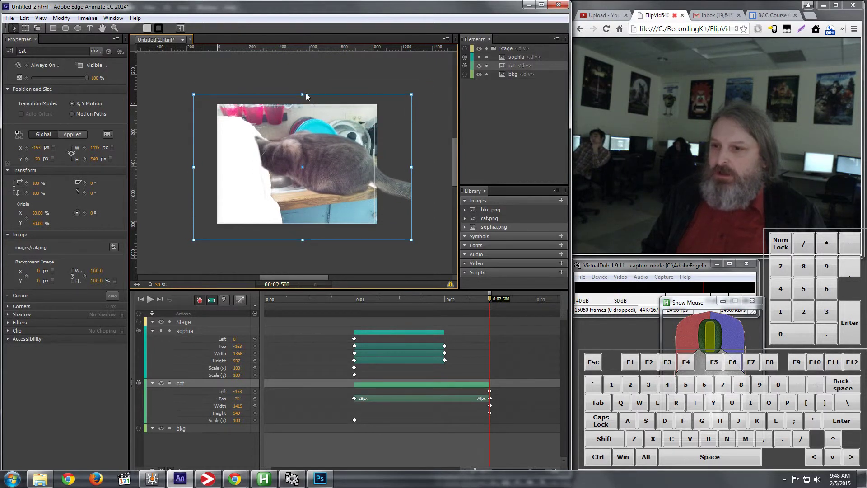
left_click_drag(303, 95, 305, 91)
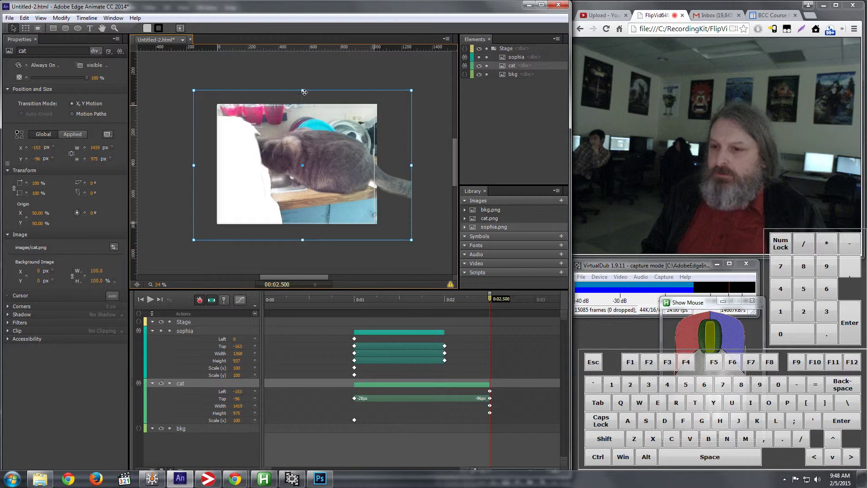
left_click_drag(315, 156, 314, 162)
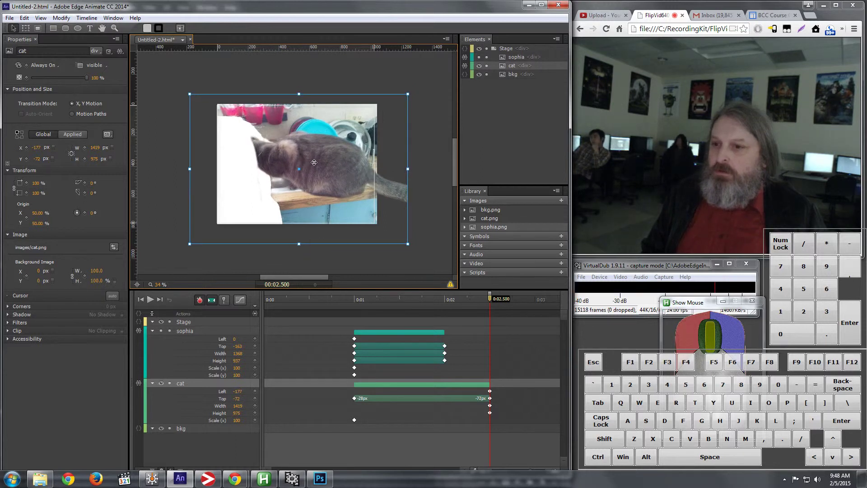
left_click(162, 330)
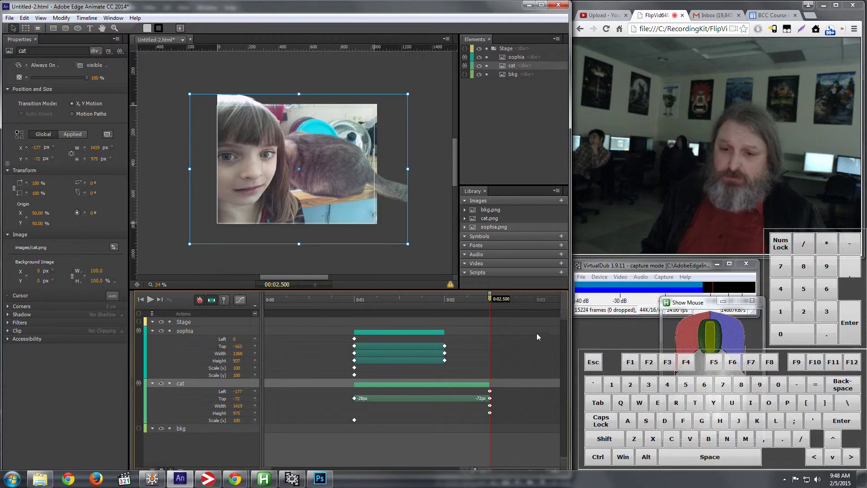
Step: At the 1-second mark, resize the cat to about 1263 × 825 px and scrub the start of its animation
left_click_drag(489, 298, 354, 311)
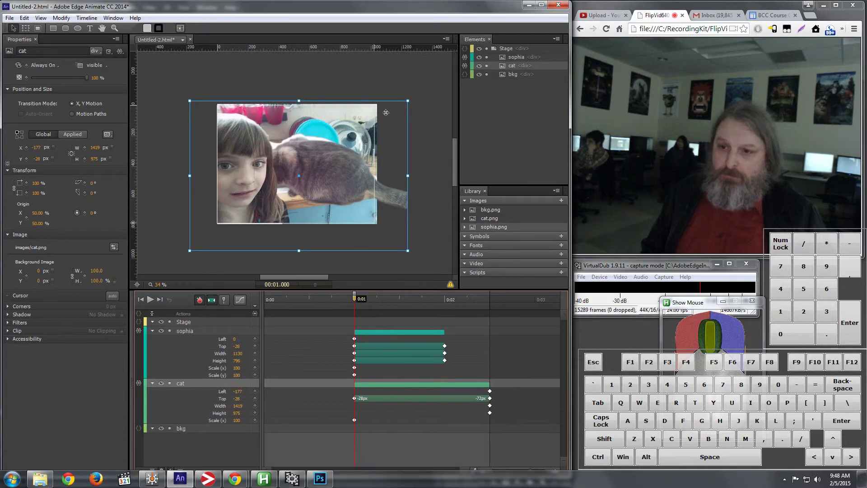
left_click_drag(408, 251, 385, 228)
left_click_drag(355, 298, 317, 338)
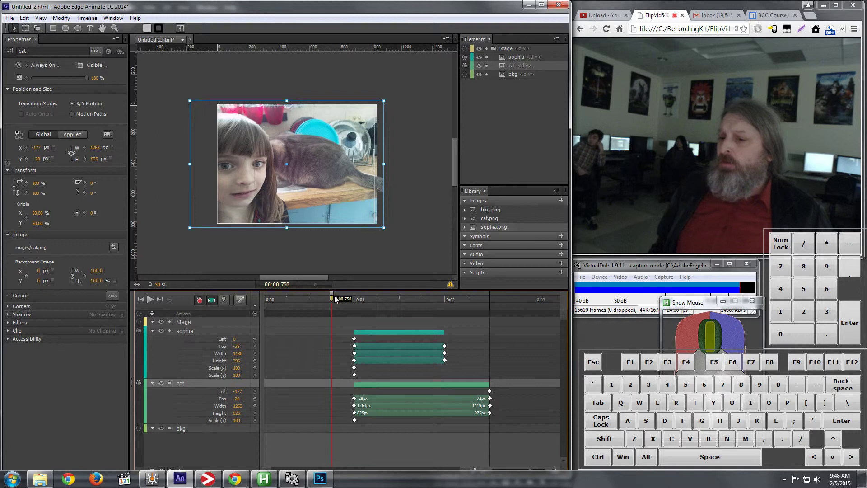
left_click_drag(332, 296, 357, 302)
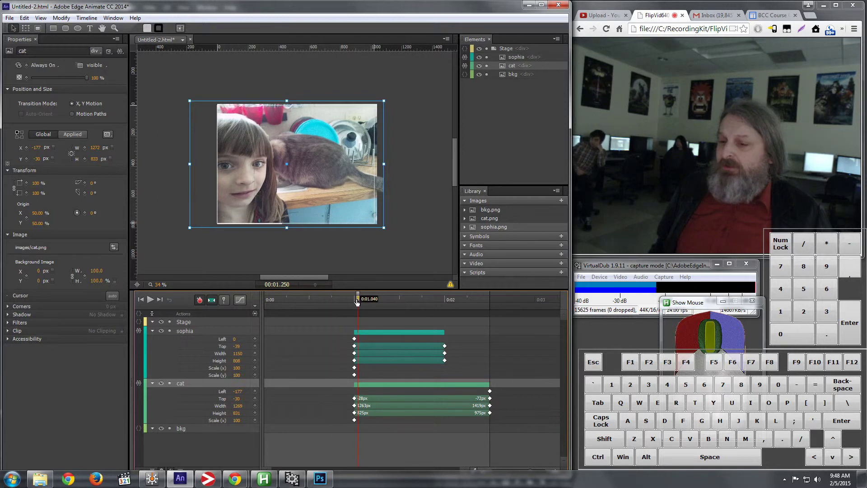
Step: Add a Play From action targeting the Stage to the cat's click event, starting at 1000 ms
left_click(139, 383)
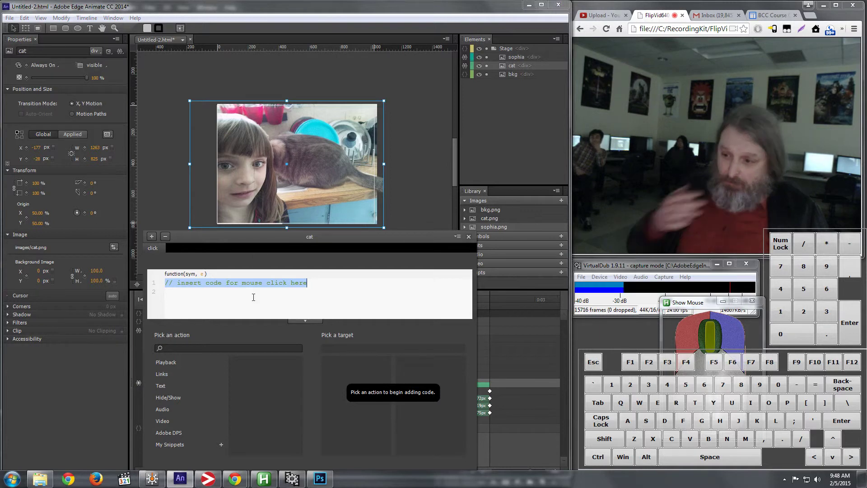
left_click(166, 363)
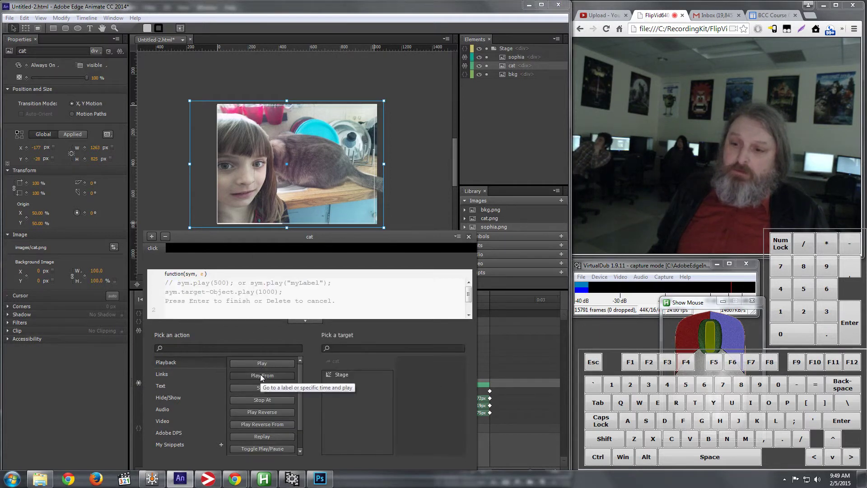
left_click(342, 376)
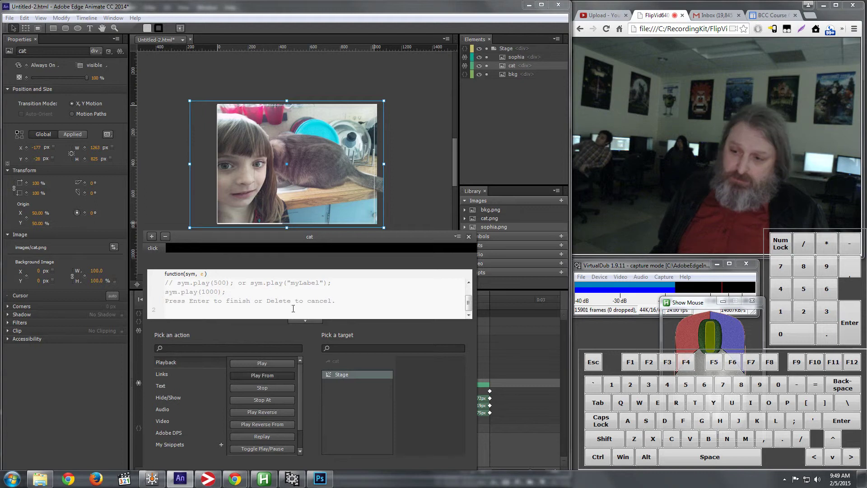
key("Return")
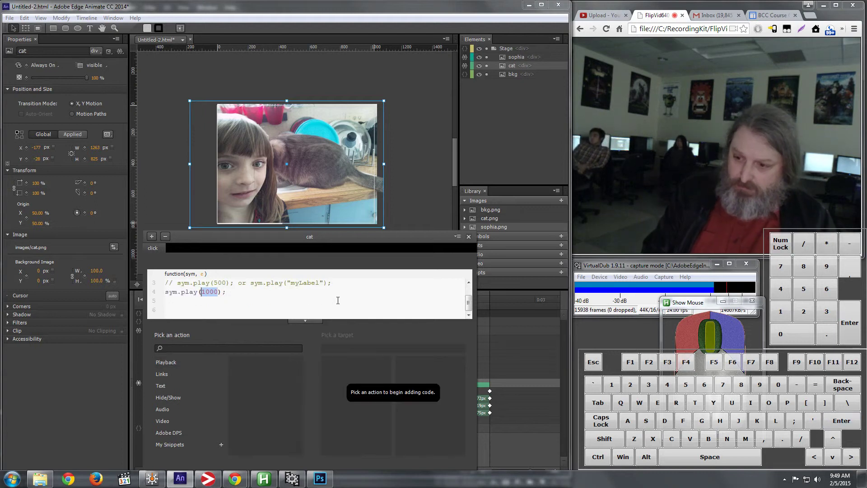
Step: Add a dblclick event to the cat with a Play Reverse action targeting the Stage, and close the code window
left_click(152, 236)
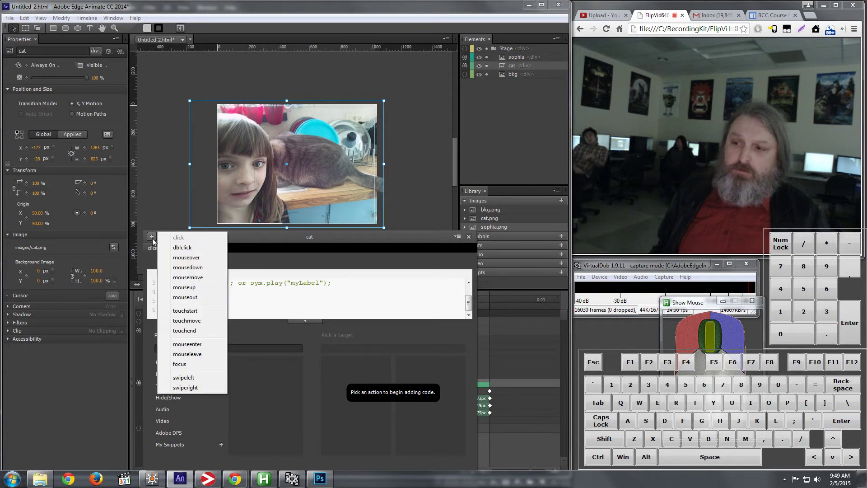
left_click(182, 247)
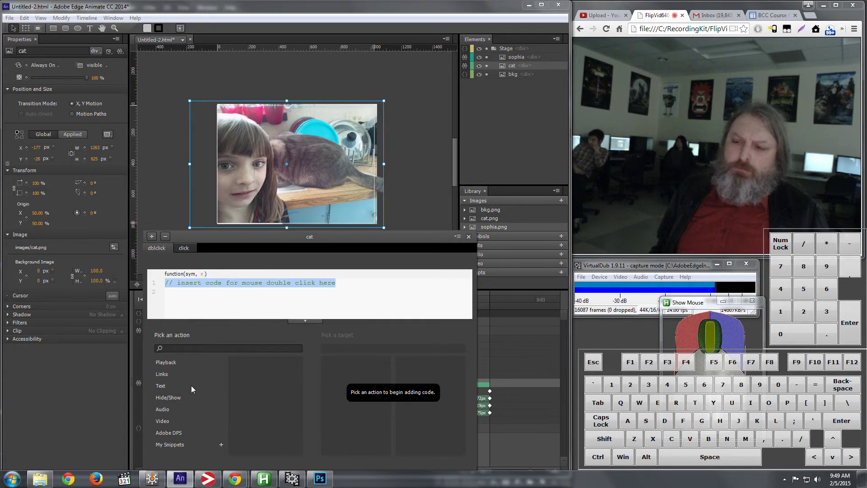
left_click(166, 363)
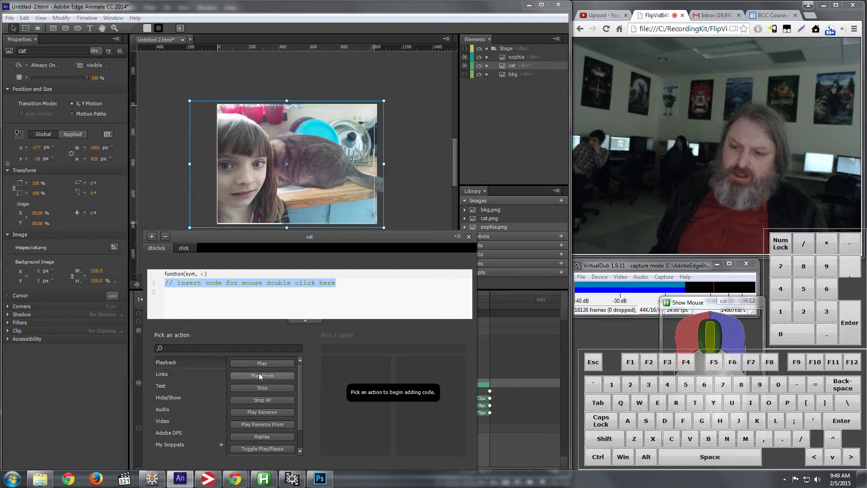
left_click(265, 413)
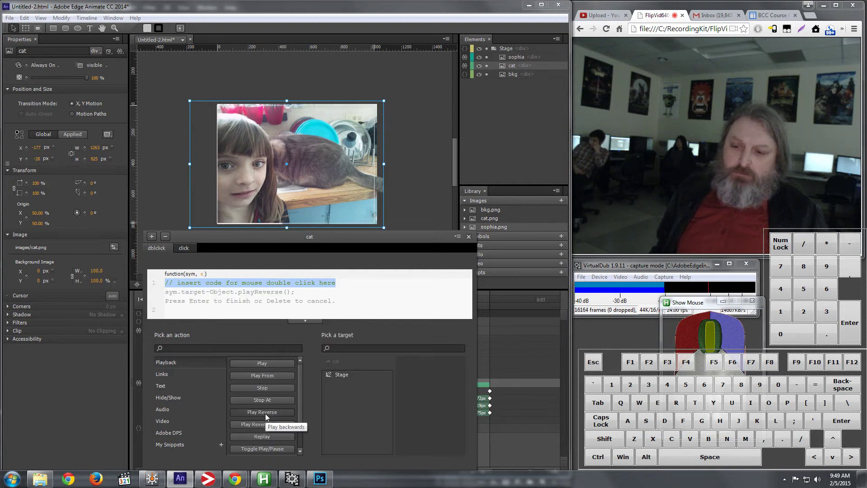
left_click(341, 374)
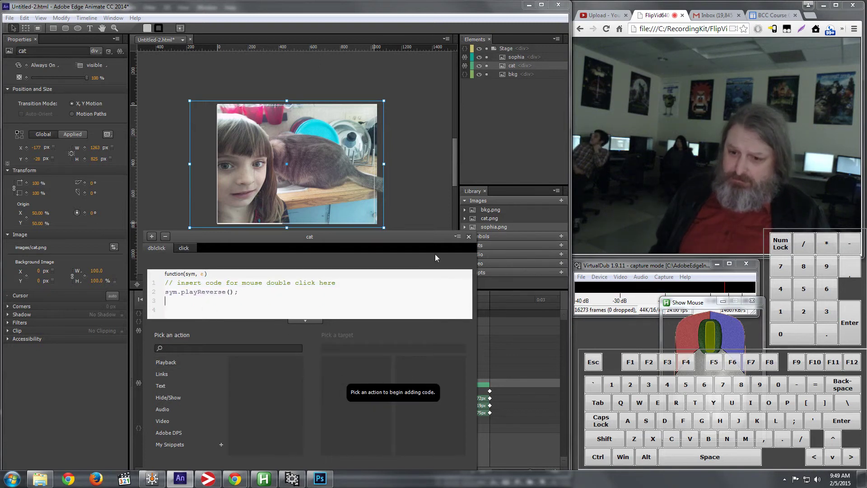
left_click(469, 236)
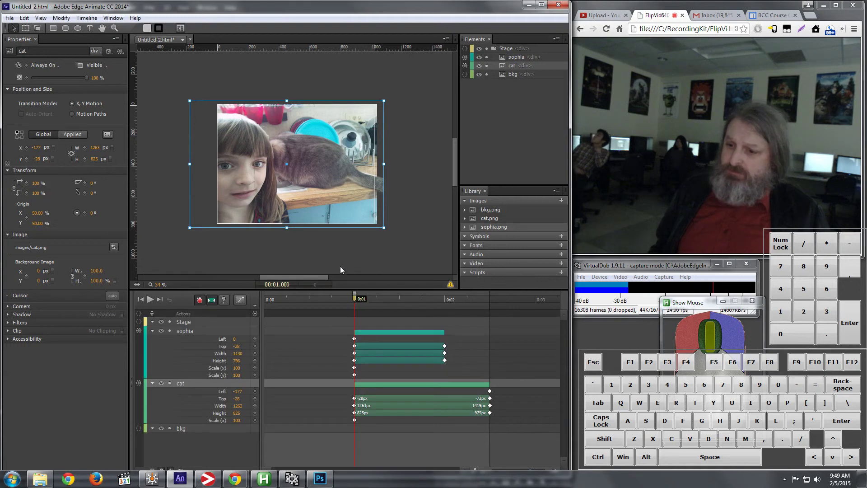
Step: Preview the composition in the browser, test the girl's and cat's interactions, and close the preview
left_click(10, 19)
left_click(37, 162)
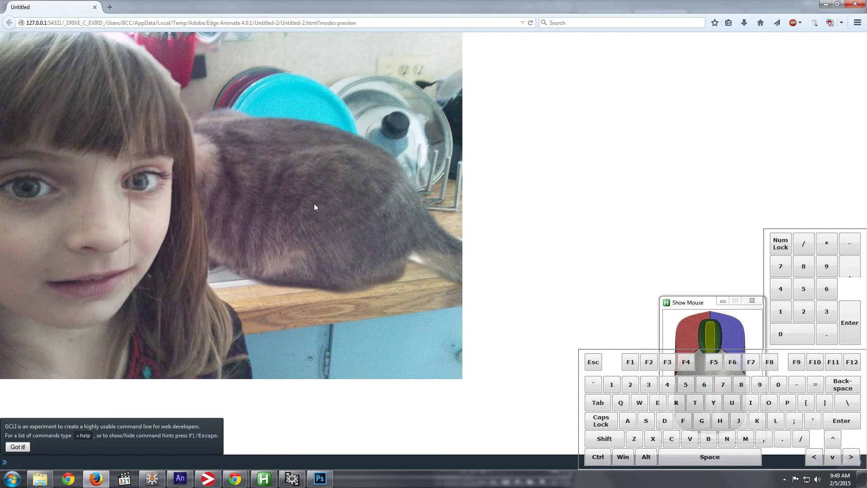
mouse_move(312, 483)
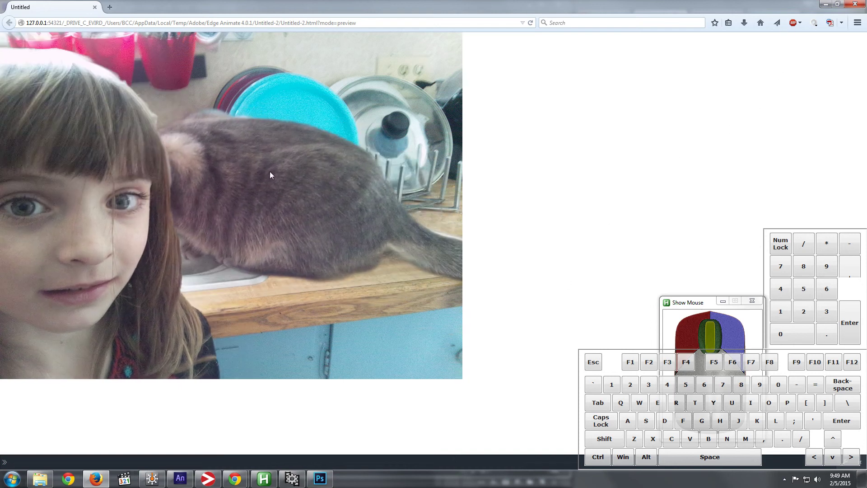
left_click(855, 5)
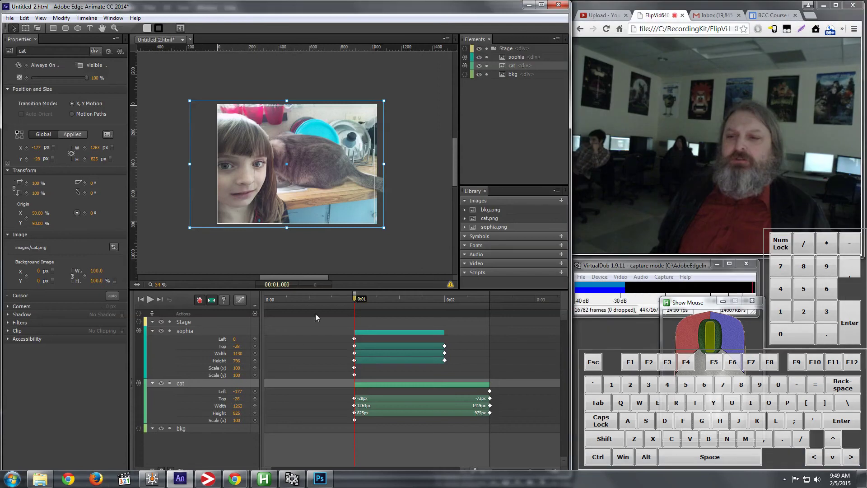
Step: Reopen the cat's code, review its click and dblclick actions, and move the code window clear of the cat's timeline rows
left_click(140, 383)
left_click(183, 248)
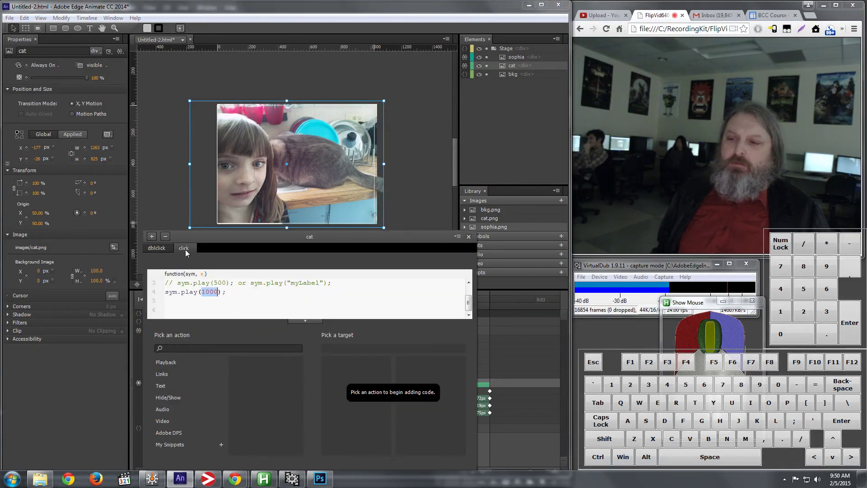
left_click(162, 250)
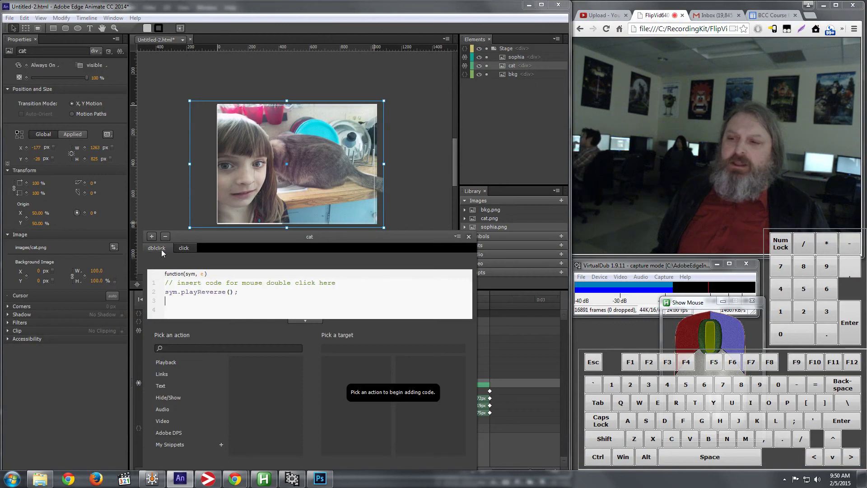
left_click_drag(221, 238, 280, 154)
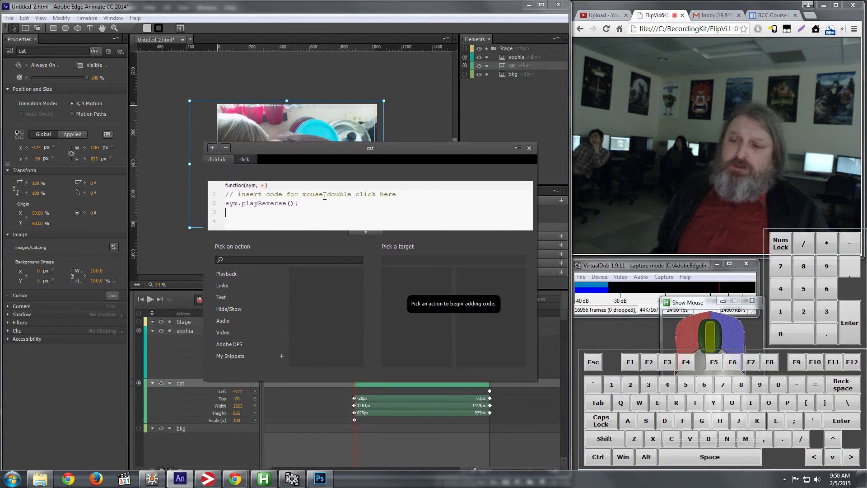